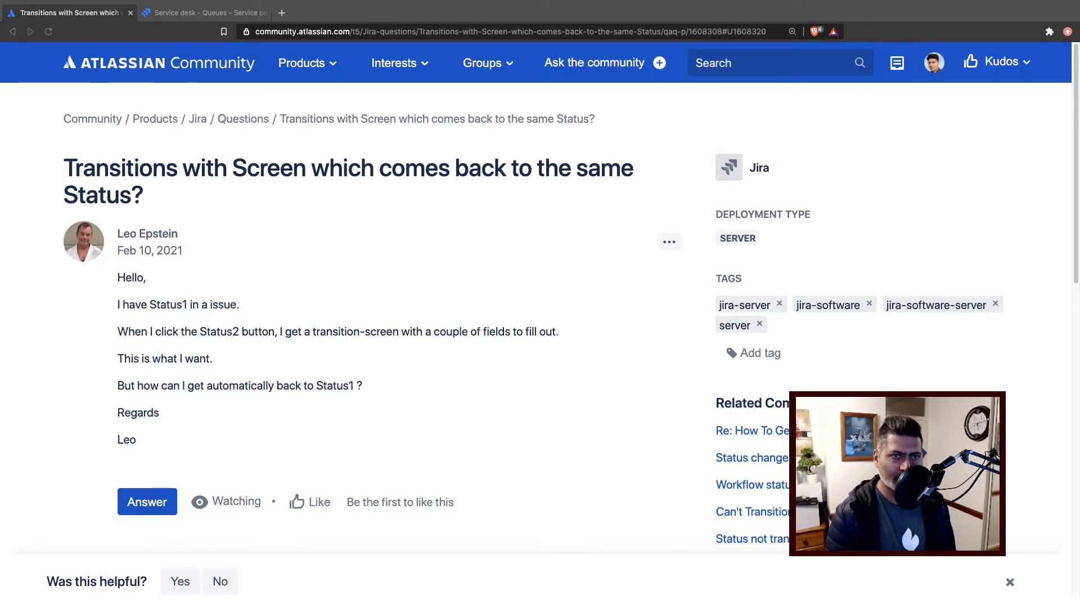
# Read the community question about a transition with a screen that automatically returns the issue to its original status
pyautogui.doubleClick(185, 308)
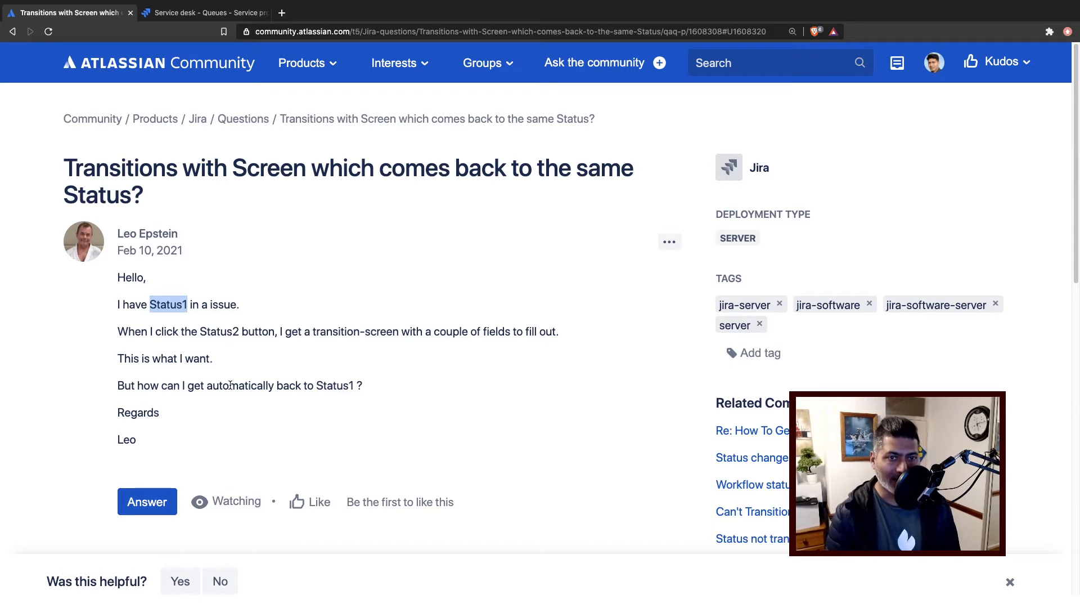
pyautogui.moveTo(362, 386); pyautogui.dragTo(123, 378)
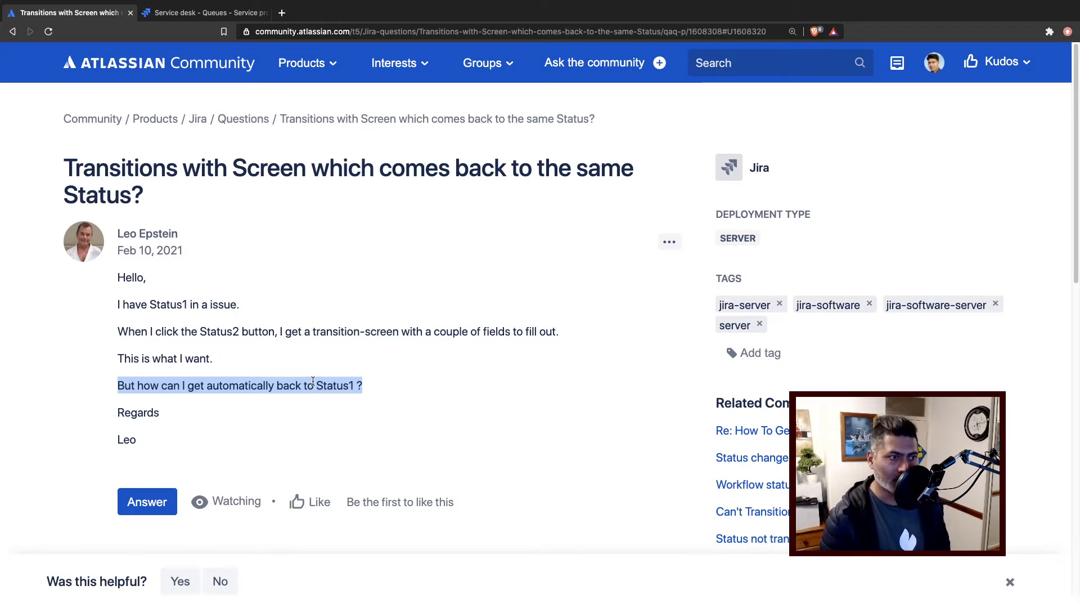
pyautogui.click(470, 331)
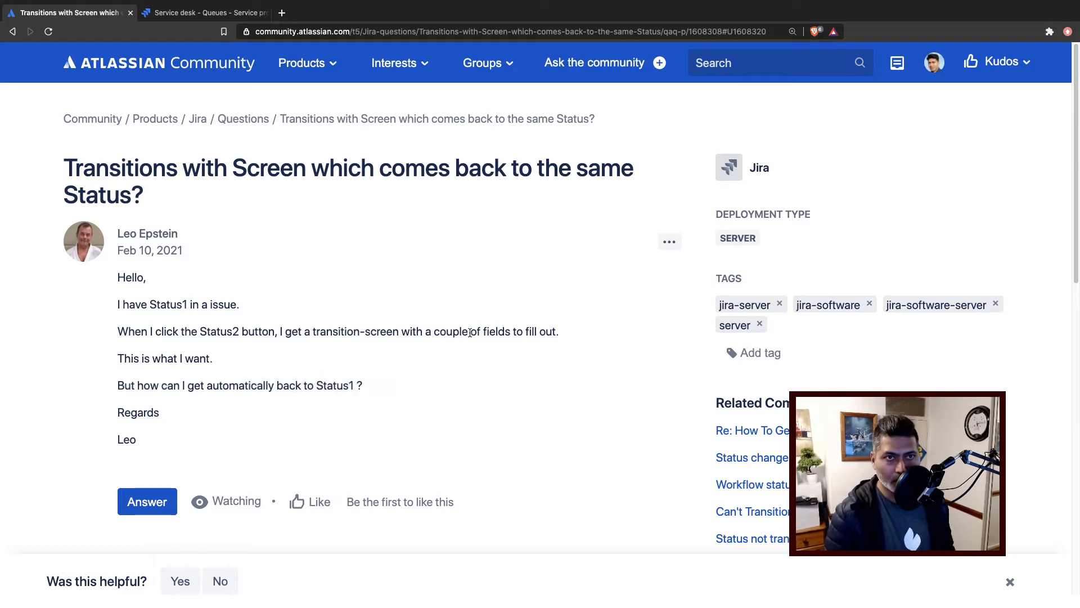
# Switch to Jira, open request SD-1 from the All open queue, and examine the transitions in its workflow diagram
pyautogui.click(198, 14)
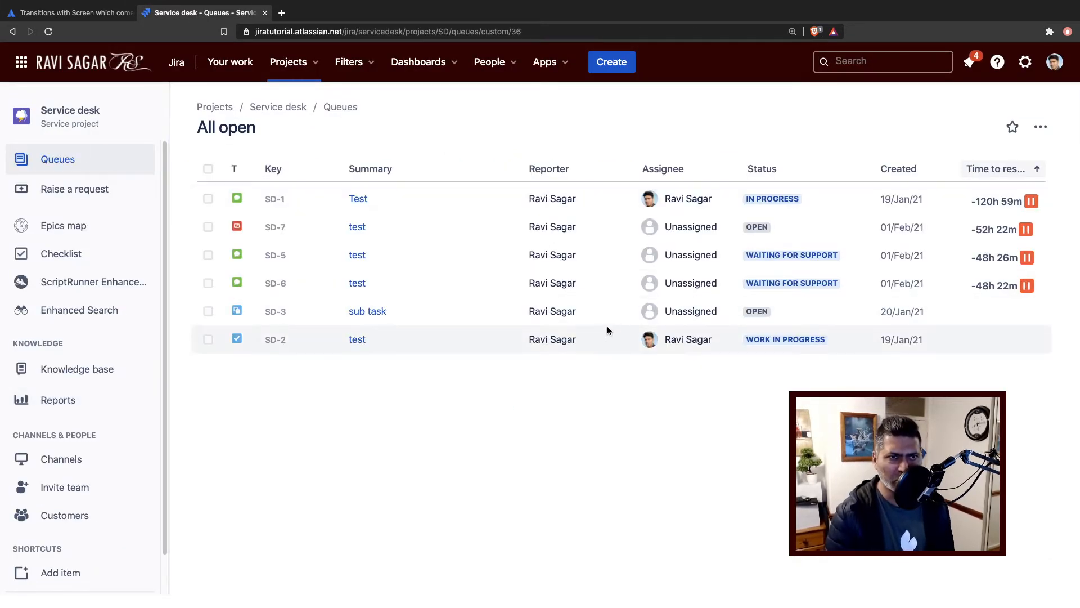
pyautogui.click(359, 199)
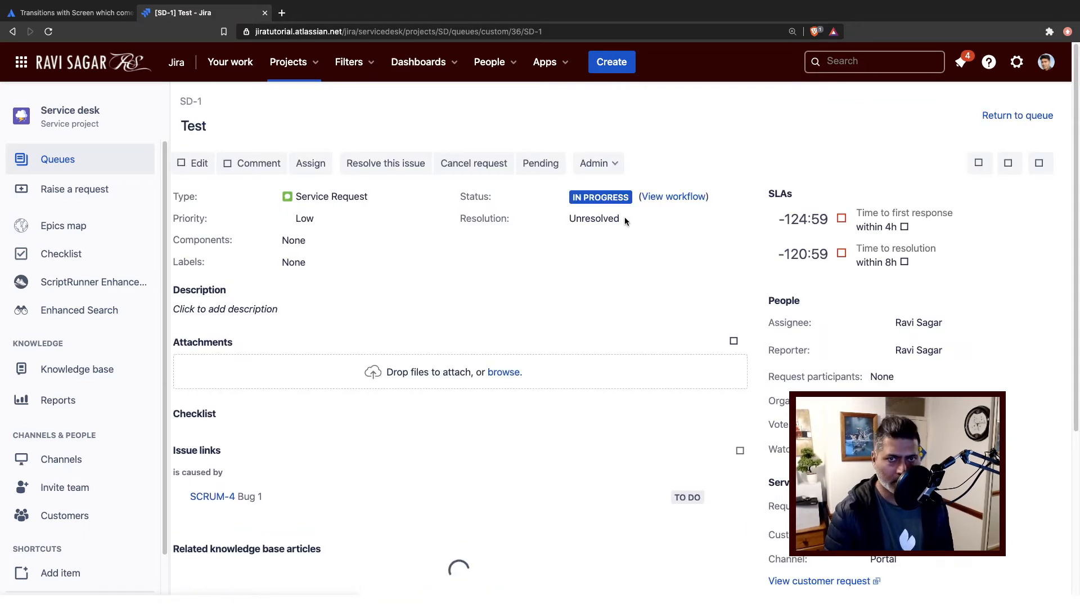
pyautogui.click(672, 197)
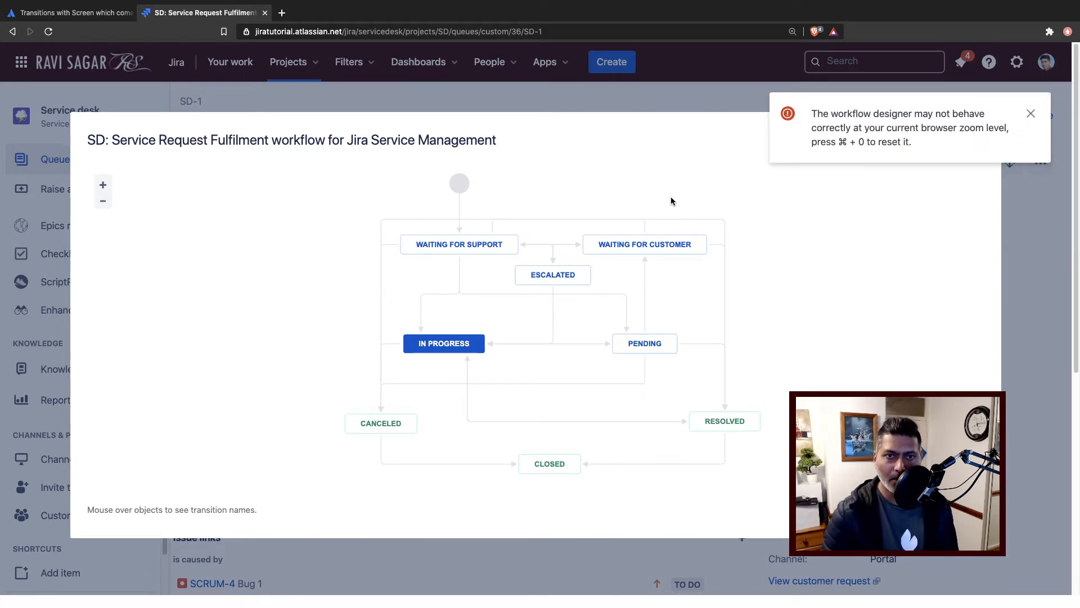
pyautogui.moveTo(474, 246)
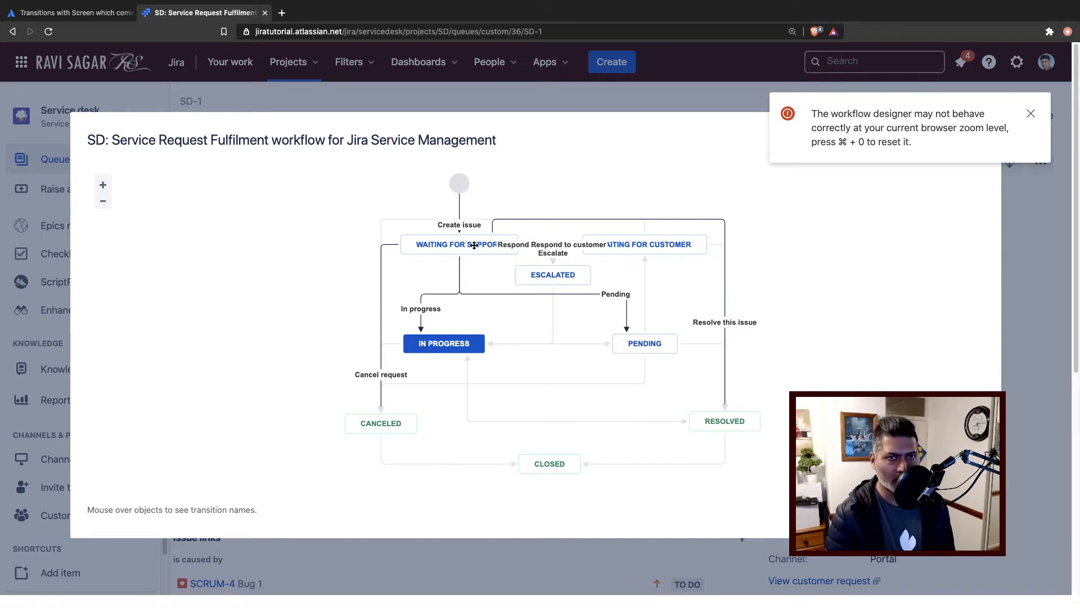
pyautogui.moveTo(414, 336)
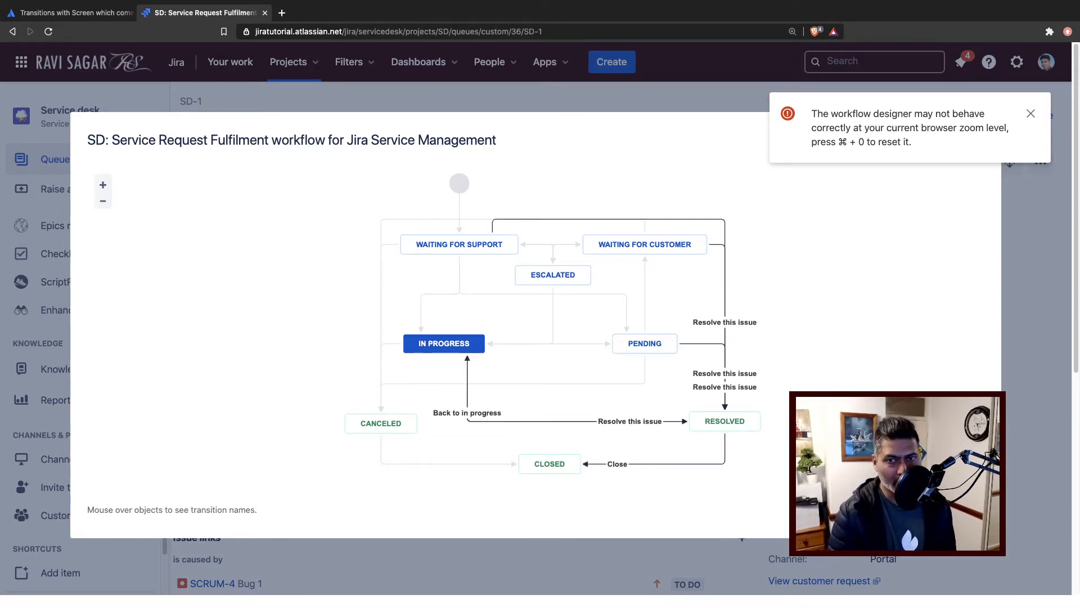
pyautogui.press('Escape')
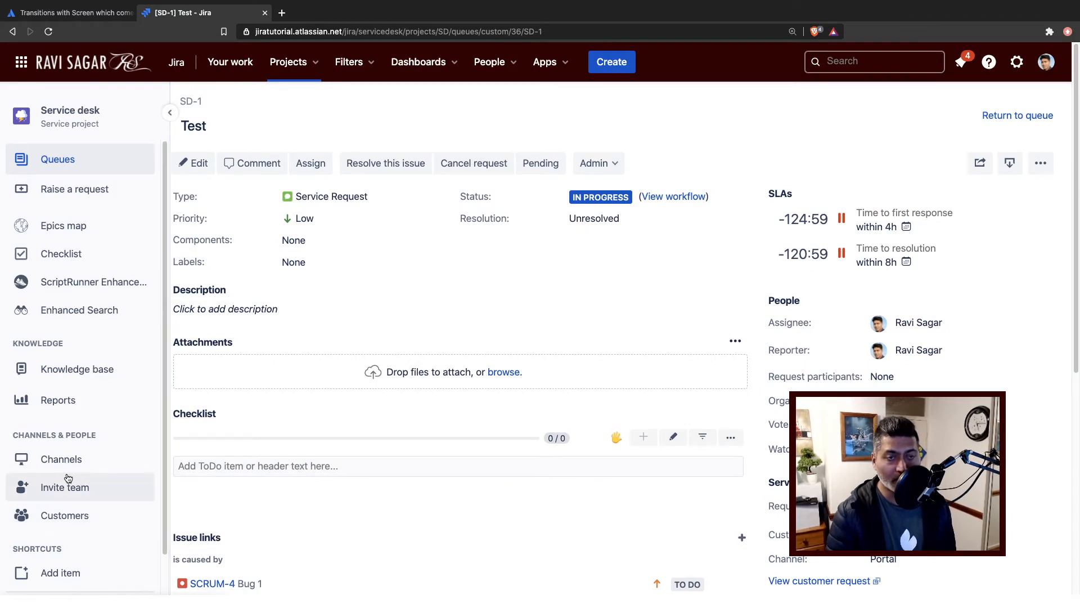
# Open the workflows configuration in the Service desk project's settings
pyautogui.scroll(-2, 73, 475)
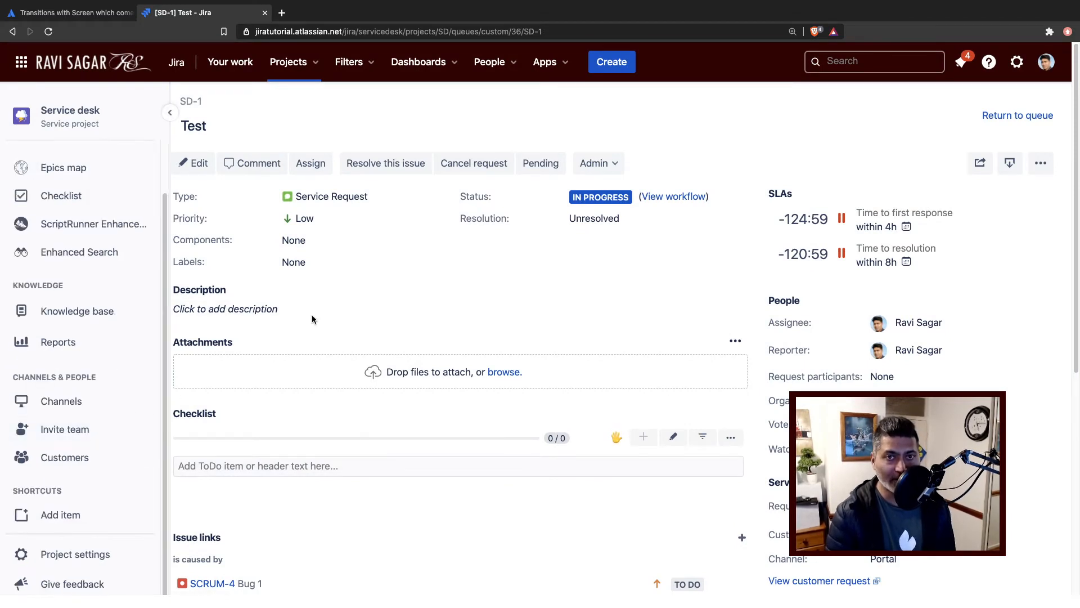
pyautogui.click(72, 557)
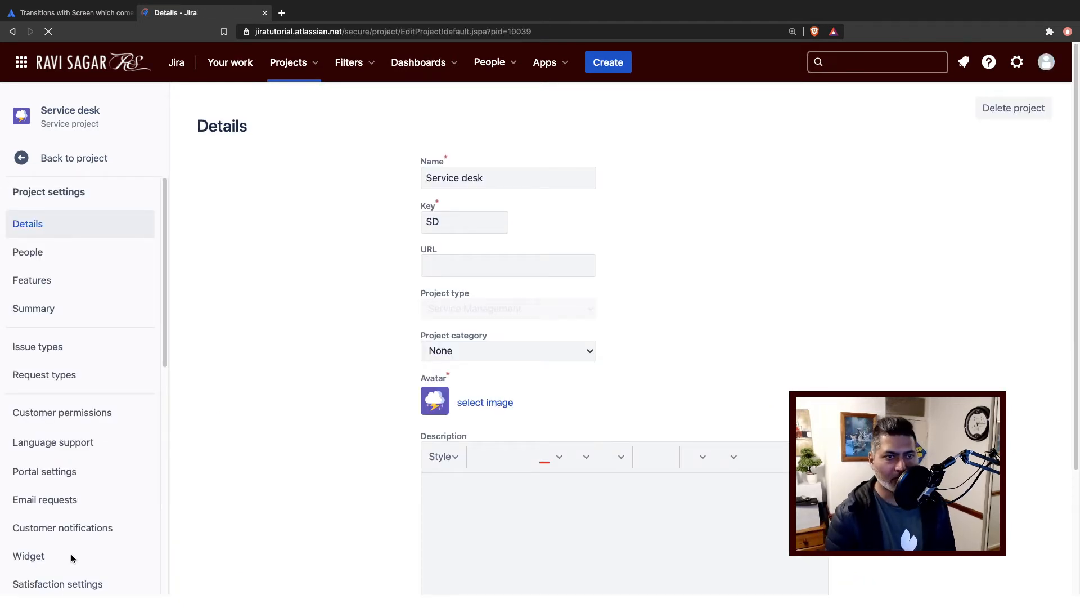
pyautogui.scroll(-5, 73, 551)
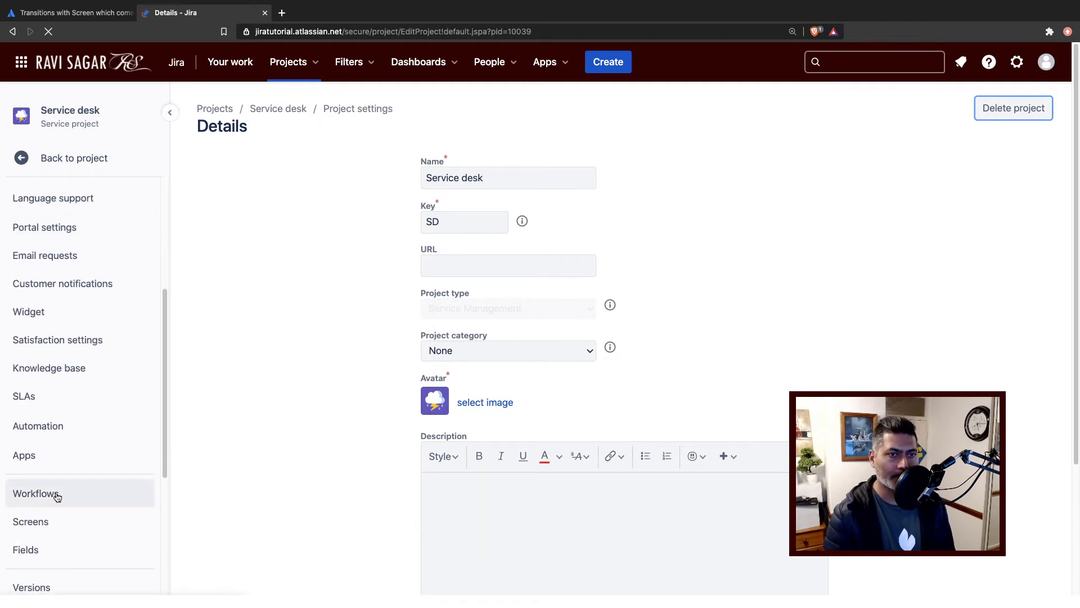
pyautogui.click(56, 497)
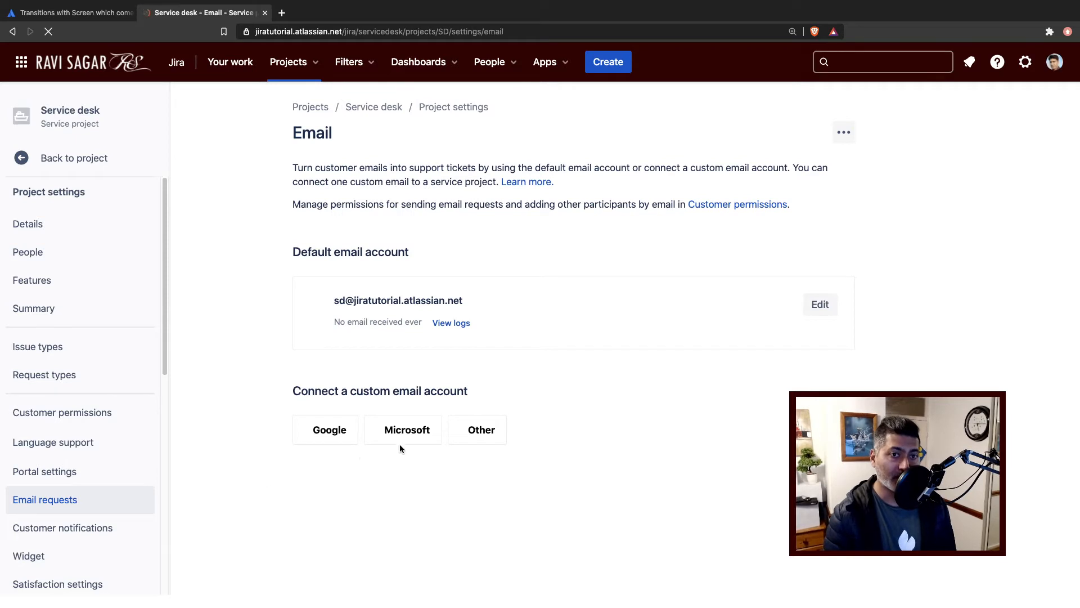
pyautogui.scroll(-3, 74, 451)
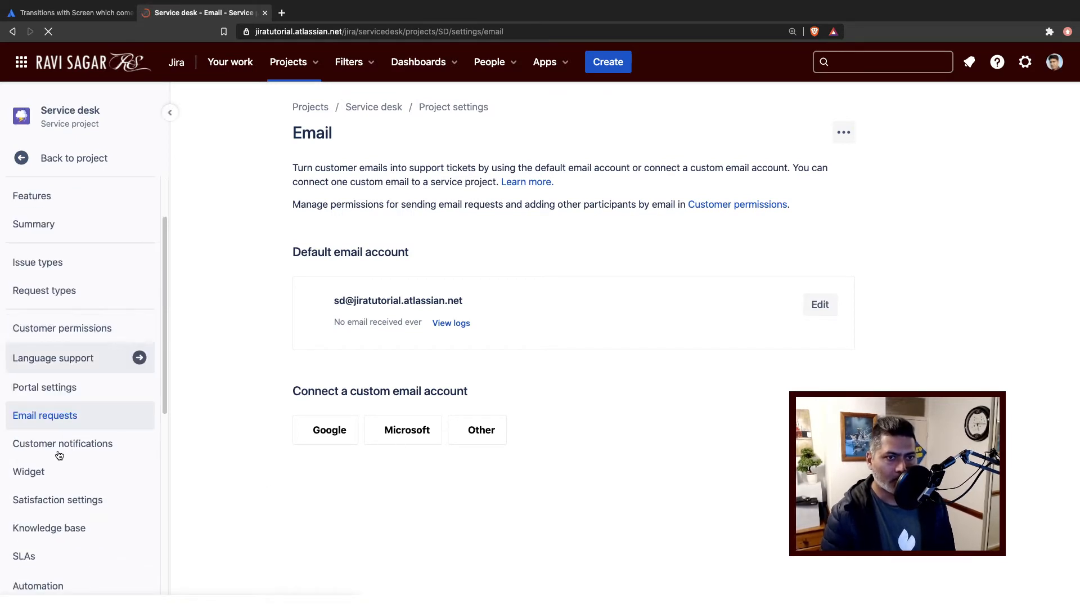
pyautogui.scroll(-2, 38, 525)
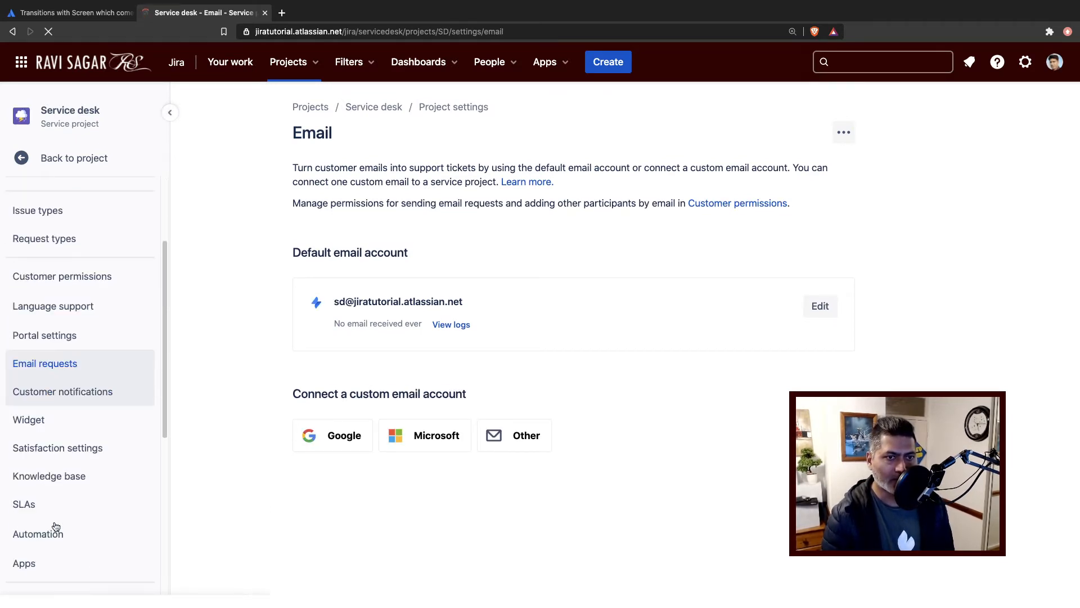
pyautogui.scroll(-1, 56, 525)
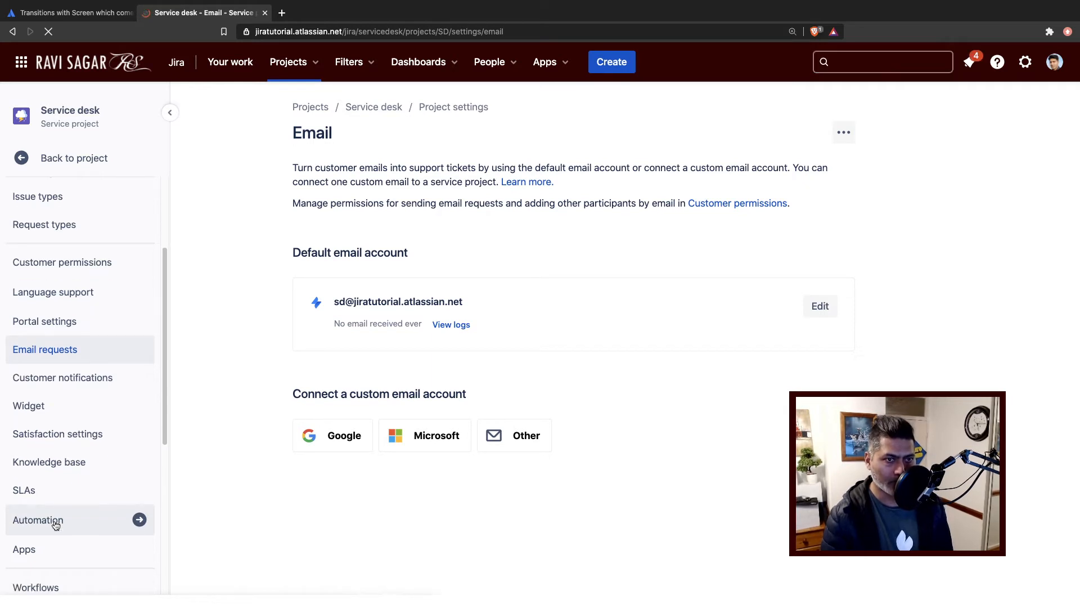
pyautogui.scroll(-1, 62, 541)
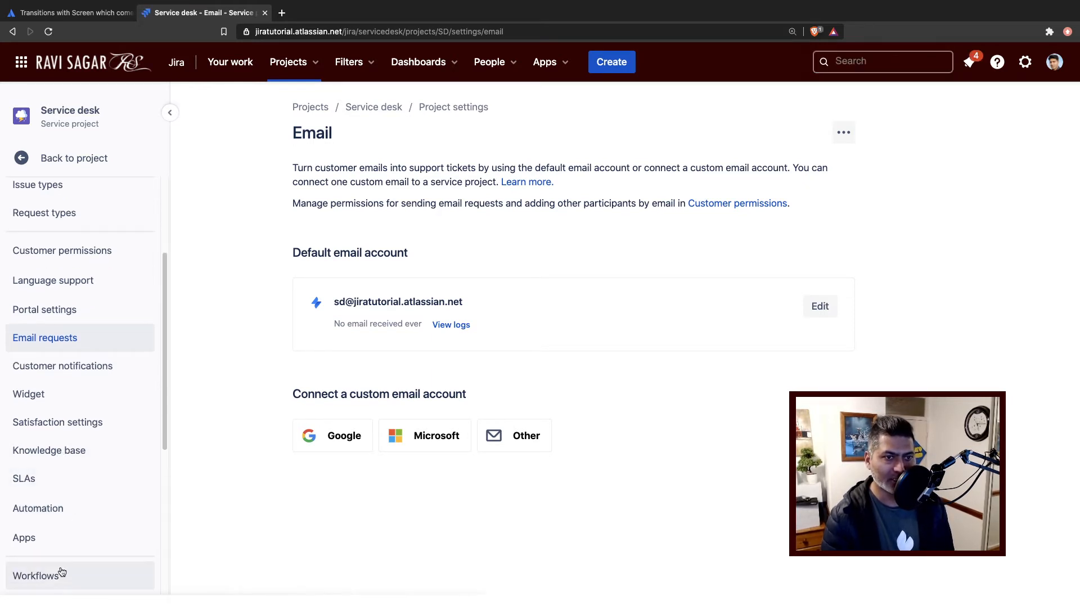
pyautogui.click(55, 578)
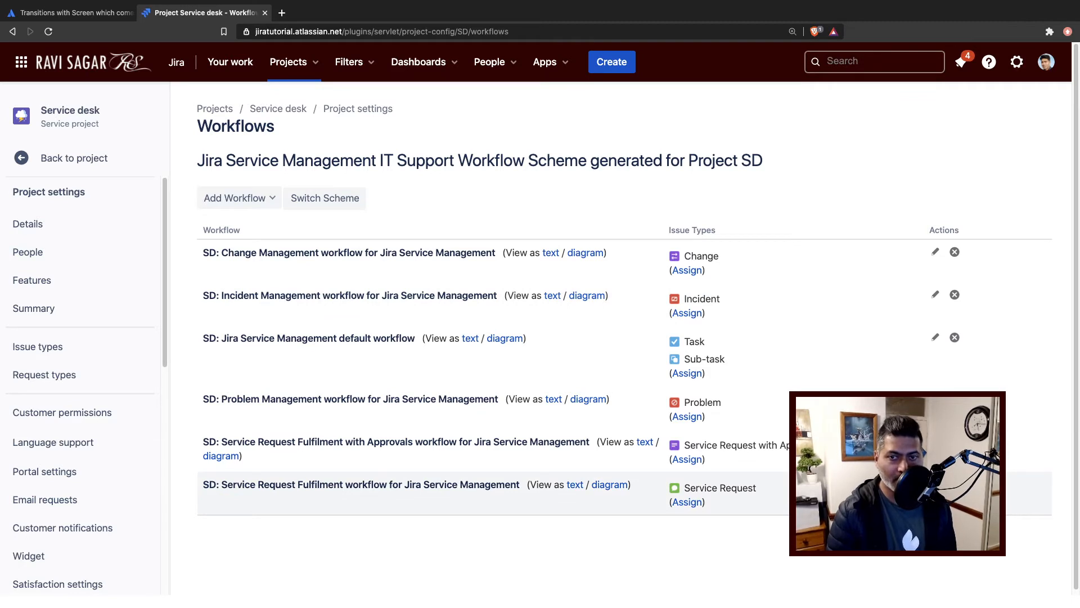
# Open the SD: Service Request Fulfilment workflow for Jira Service Management for editing and display it as a diagram
pyautogui.click(936, 483)
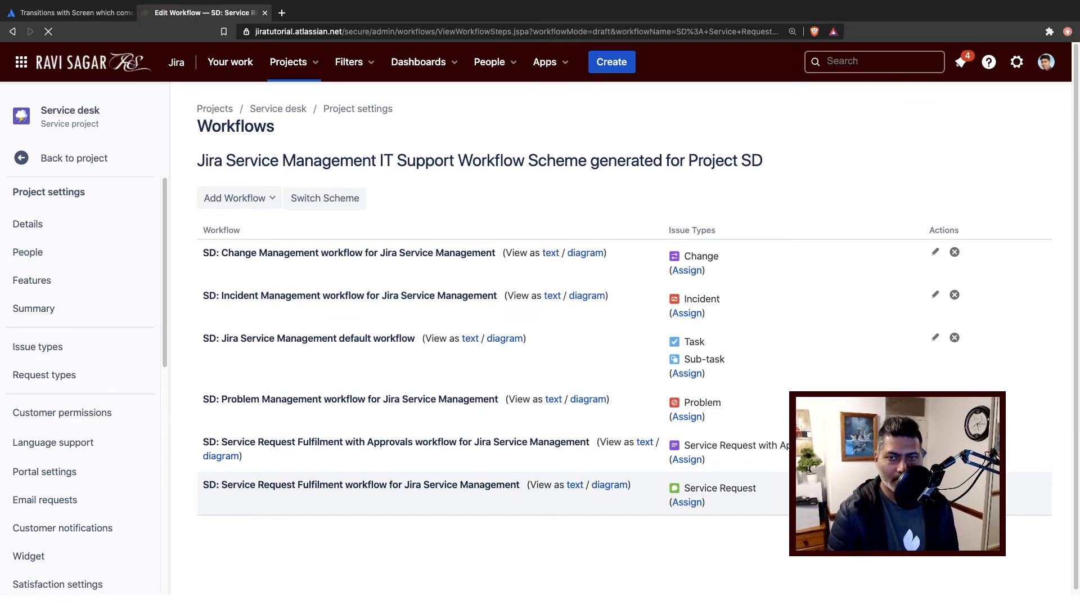
pyautogui.scroll(-2, 446, 304)
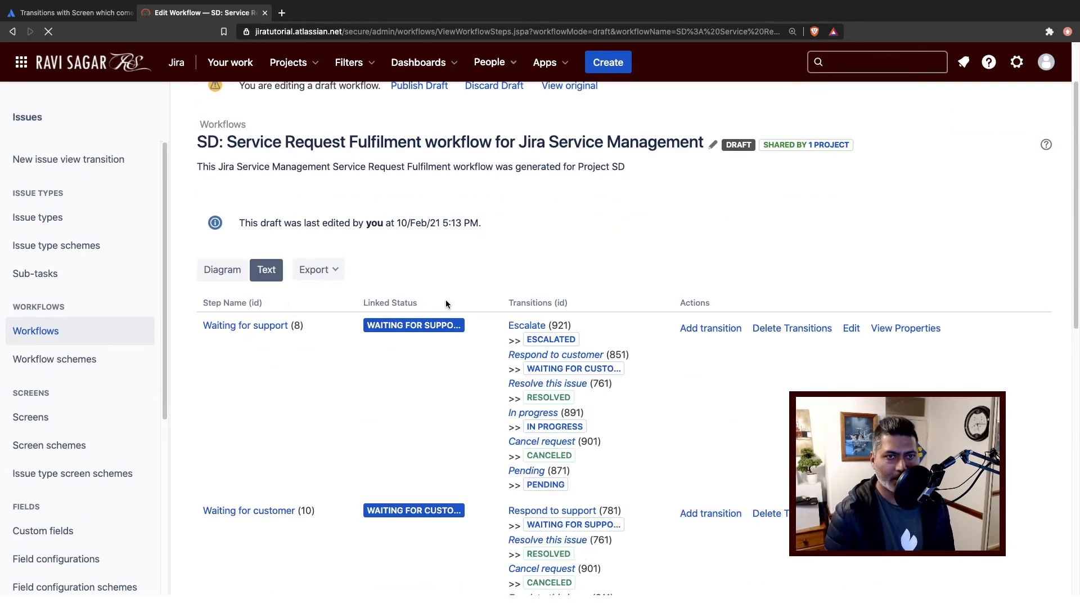
pyautogui.scroll(-10, 219, 274)
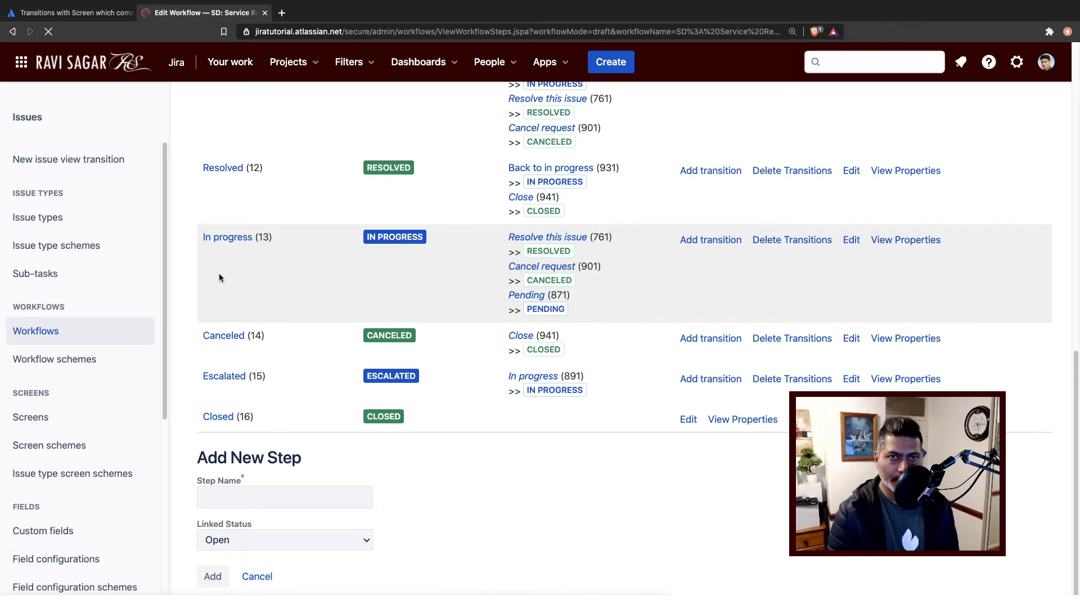
pyautogui.scroll(5, 332, 272)
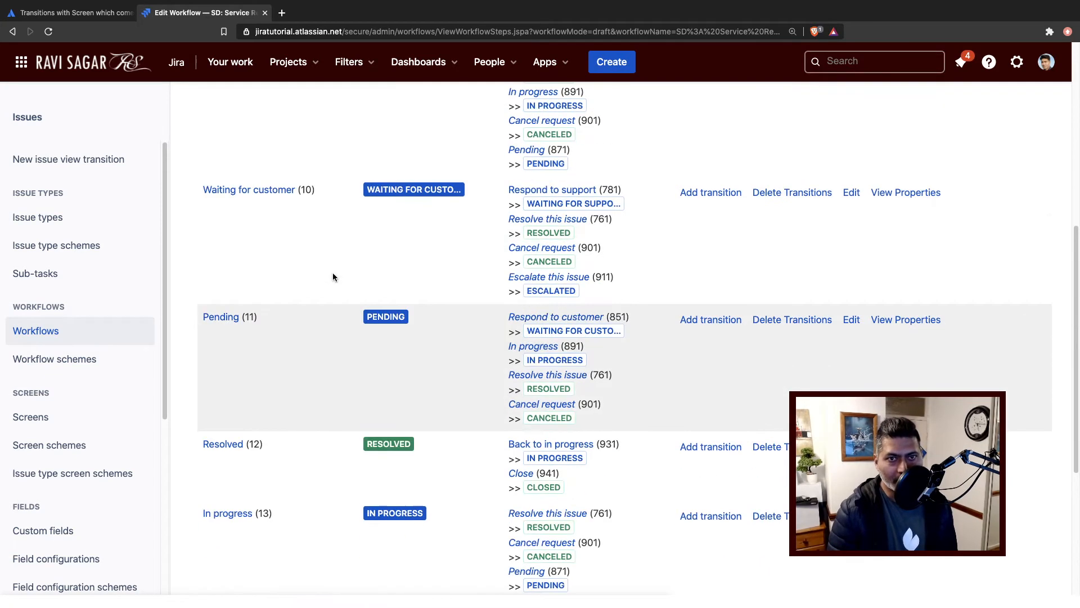
pyautogui.scroll(5, 332, 275)
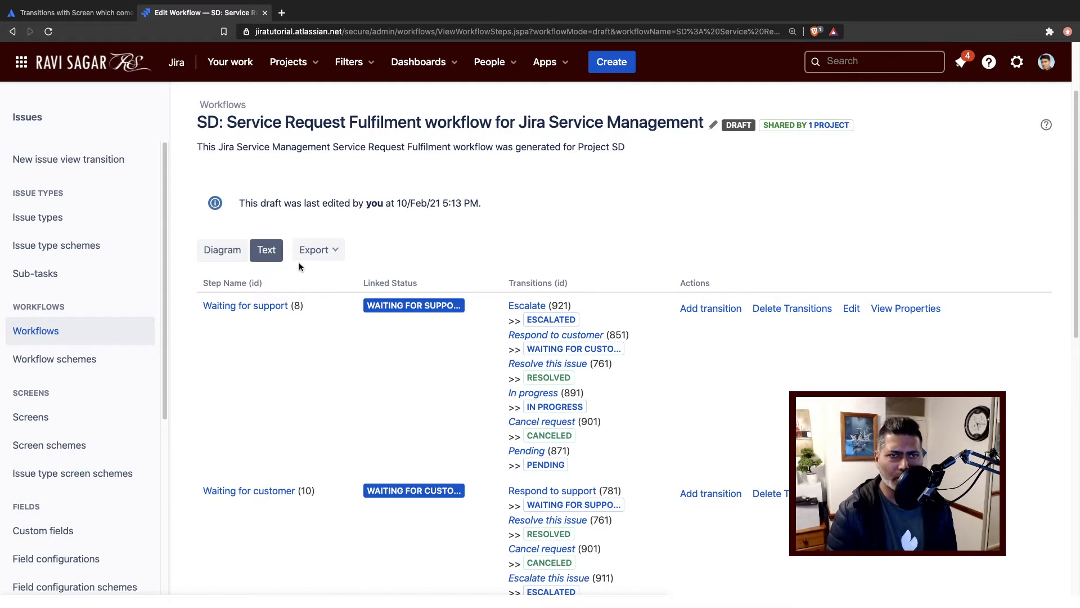
pyautogui.click(214, 250)
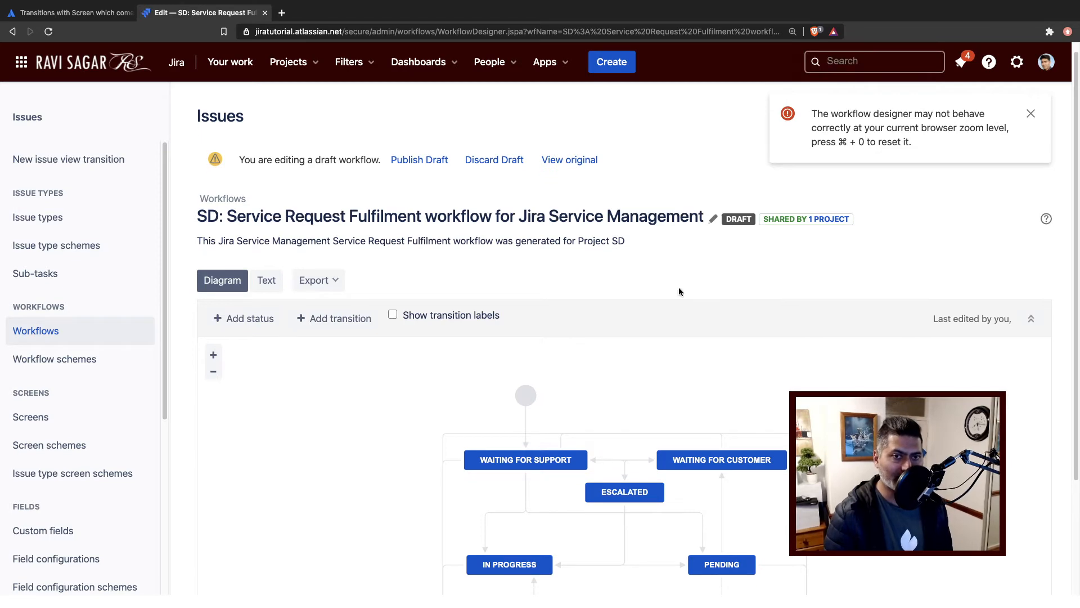
pyautogui.scroll(-3, 679, 291)
pyautogui.scroll(-3, 679, 291)
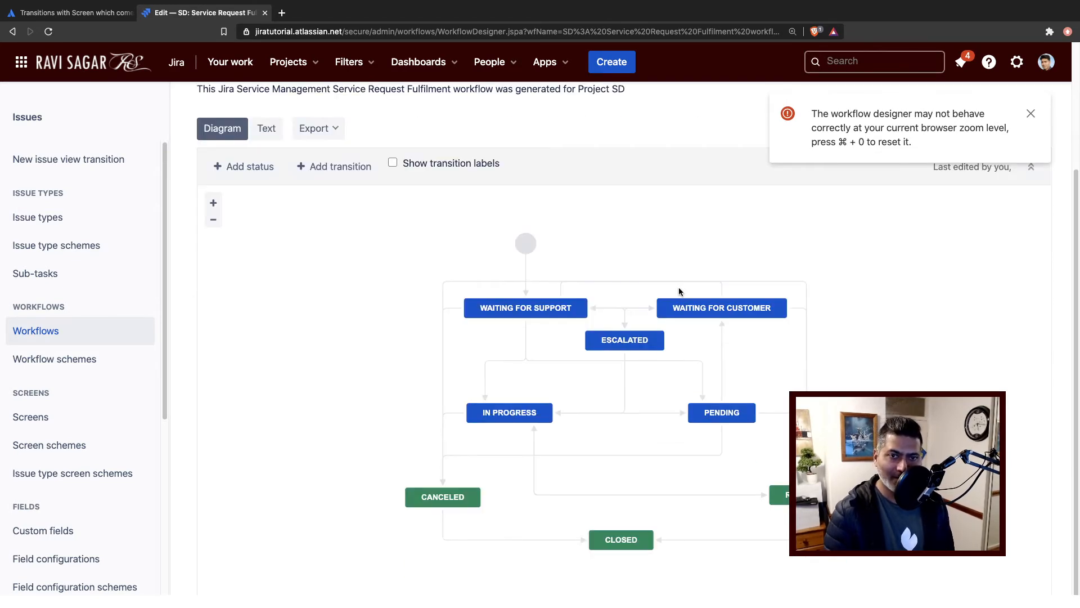
# Start a new transition from the In Progress status back to In Progress and name it Investigation
pyautogui.click(503, 412)
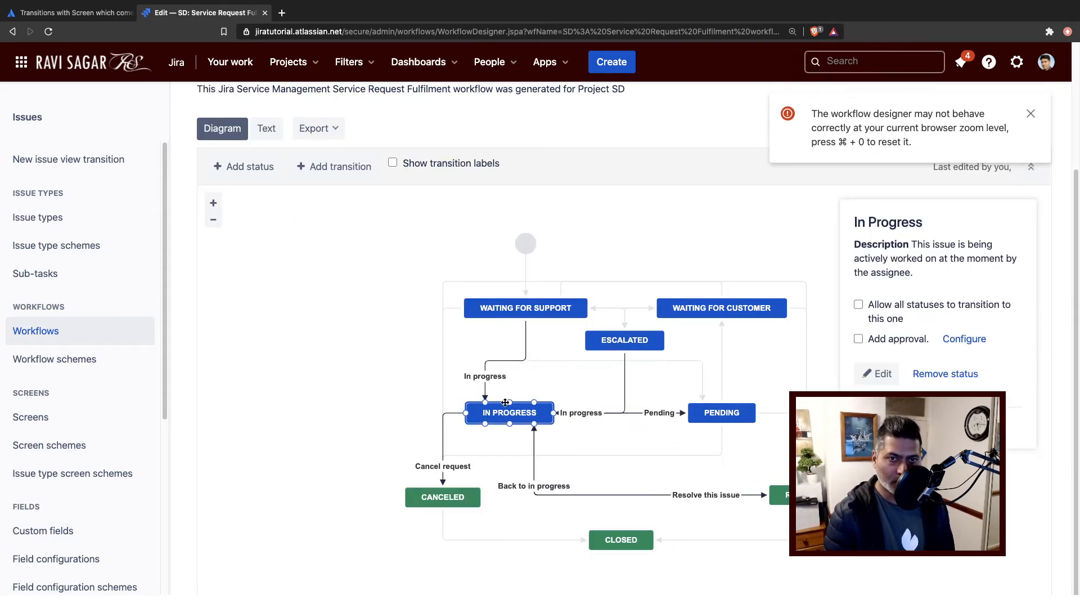
pyautogui.moveTo(509, 397); pyautogui.dragTo(531, 400)
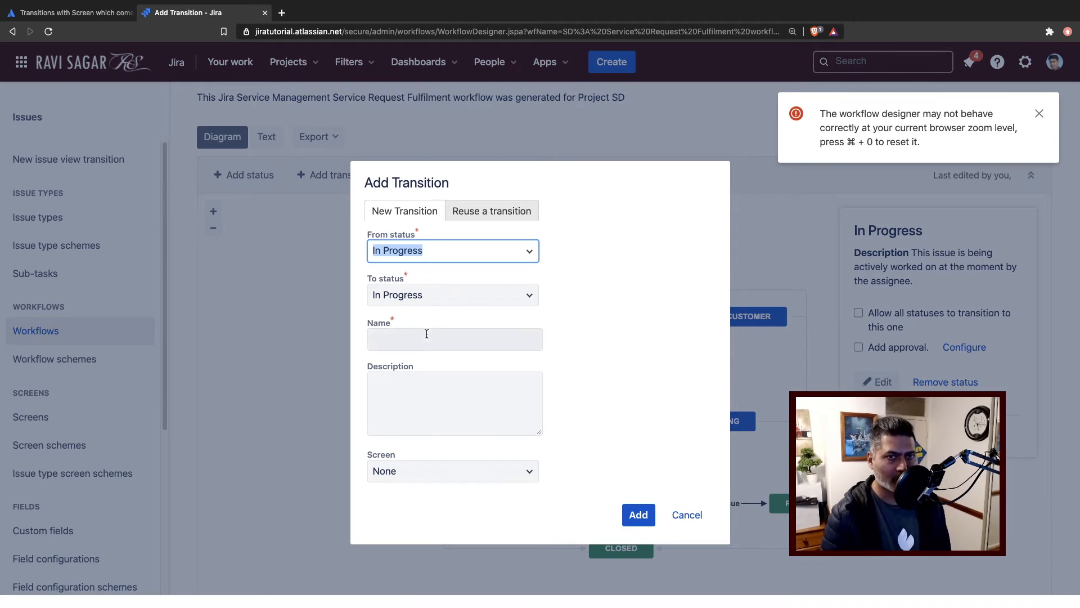
pyautogui.click(427, 334)
pyautogui.write('I')
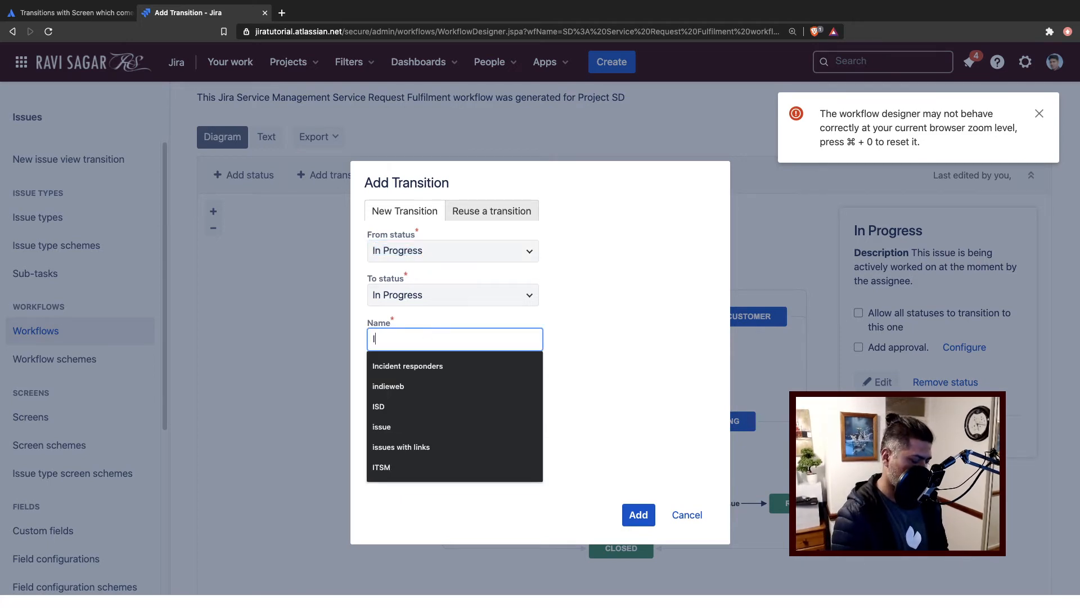
pyautogui.write('nves')
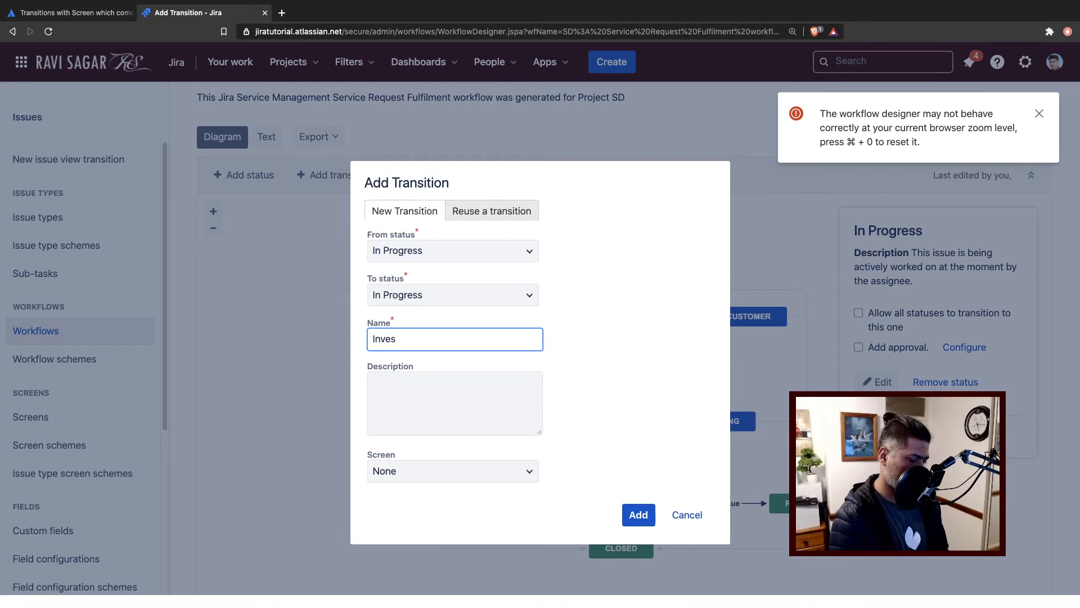
pyautogui.write('tigation')
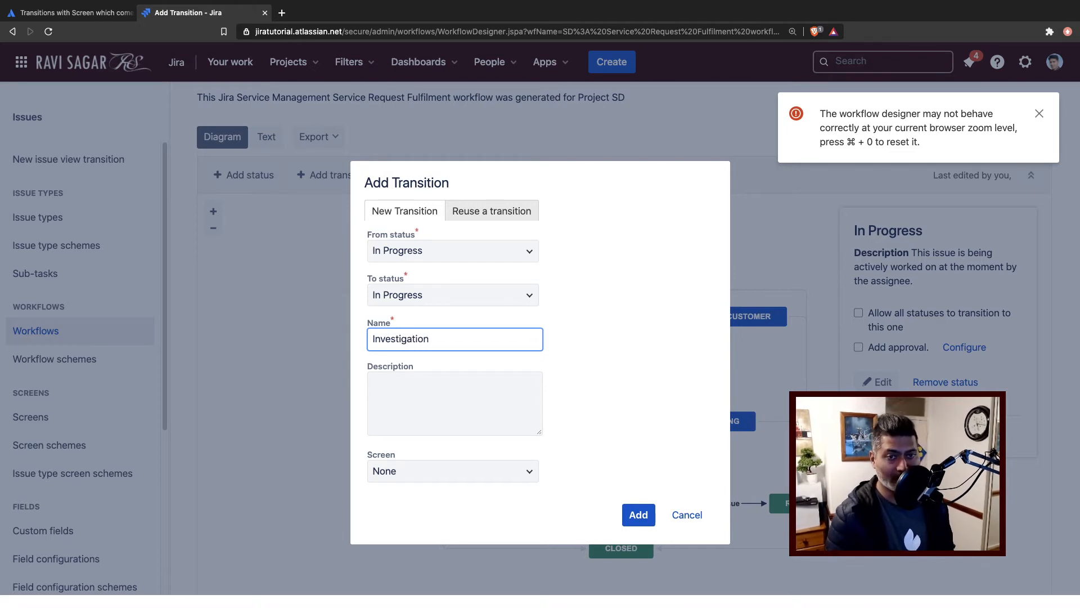
# Assign Workflow Screen as the screen of the Investigation transition and add the transition to the workflow
pyautogui.click(453, 471)
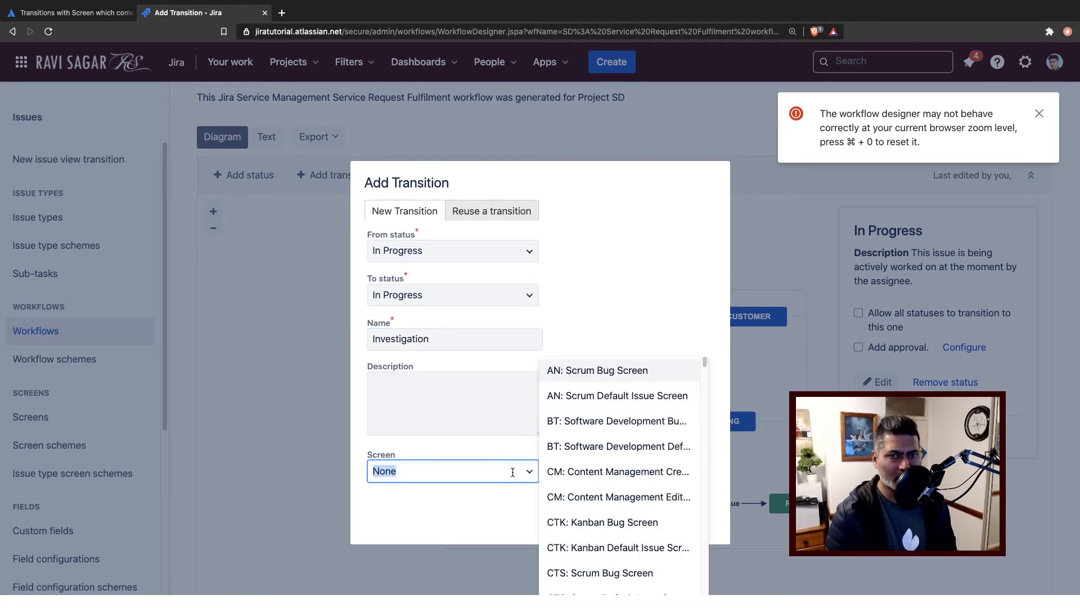
pyautogui.scroll(-3, 610, 487)
pyautogui.scroll(-15, 609, 487)
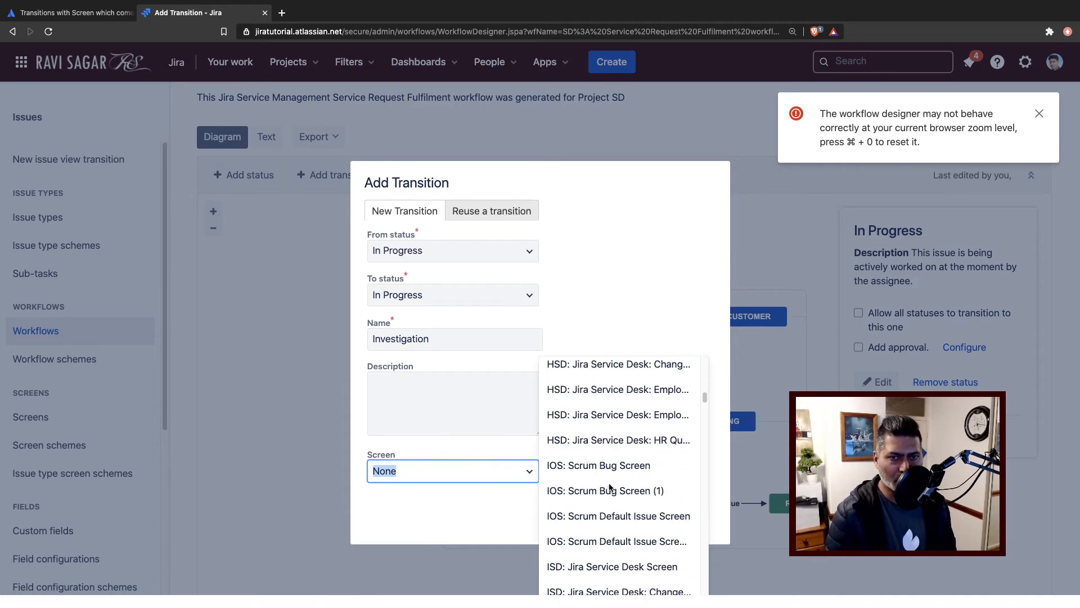
pyautogui.scroll(-15, 609, 488)
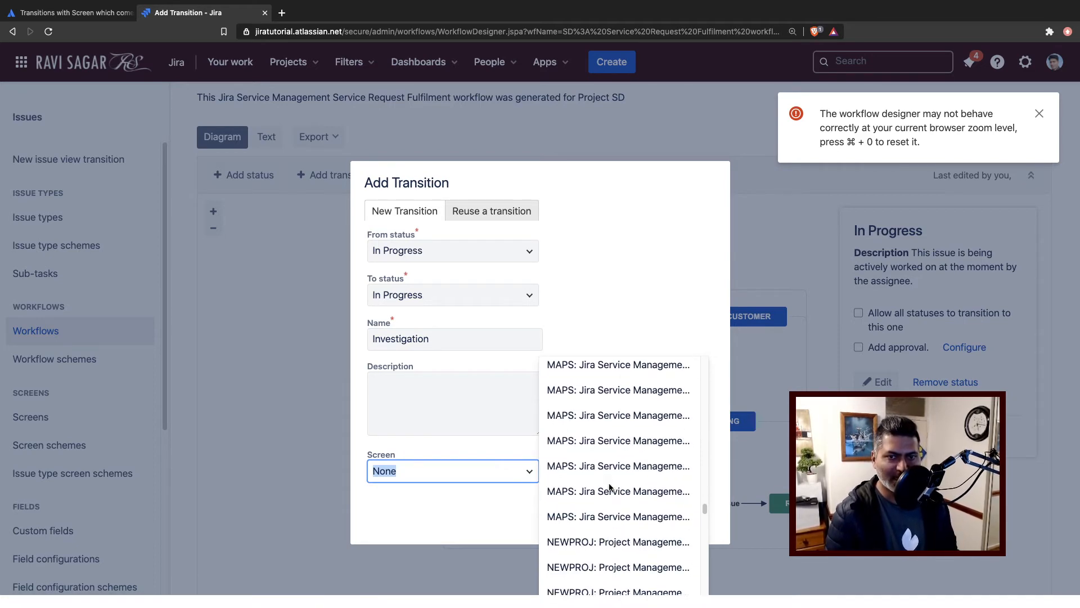
pyautogui.scroll(-10, 609, 488)
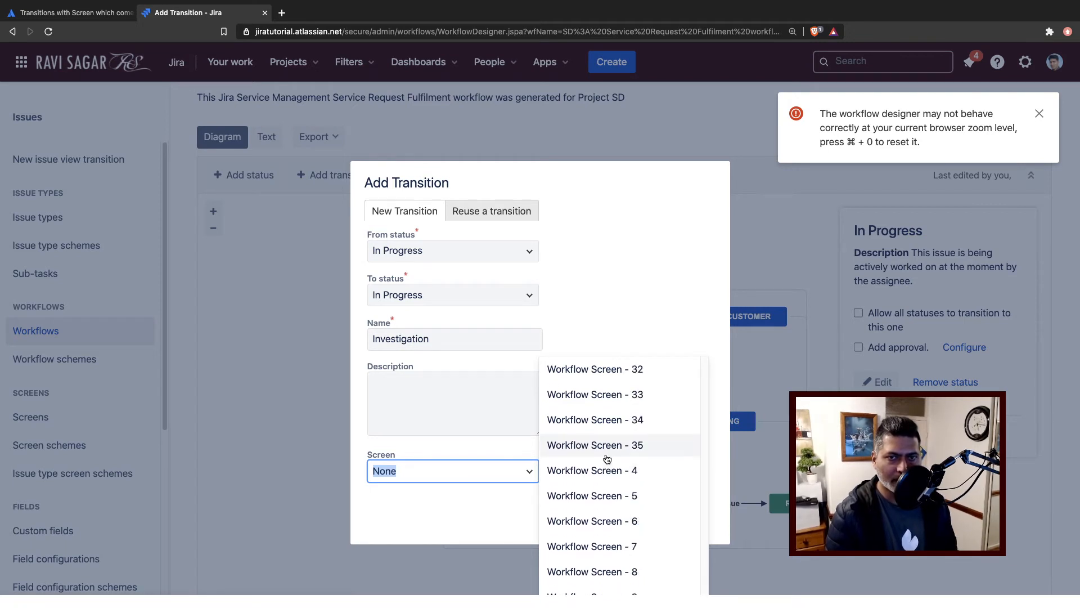
pyautogui.scroll(10, 609, 488)
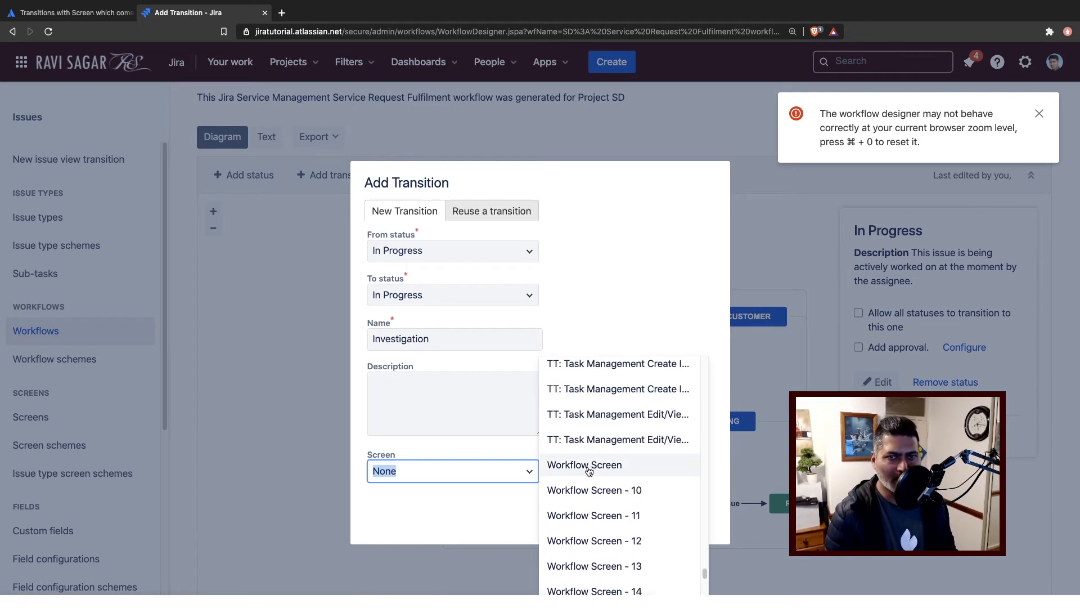
pyautogui.click(588, 466)
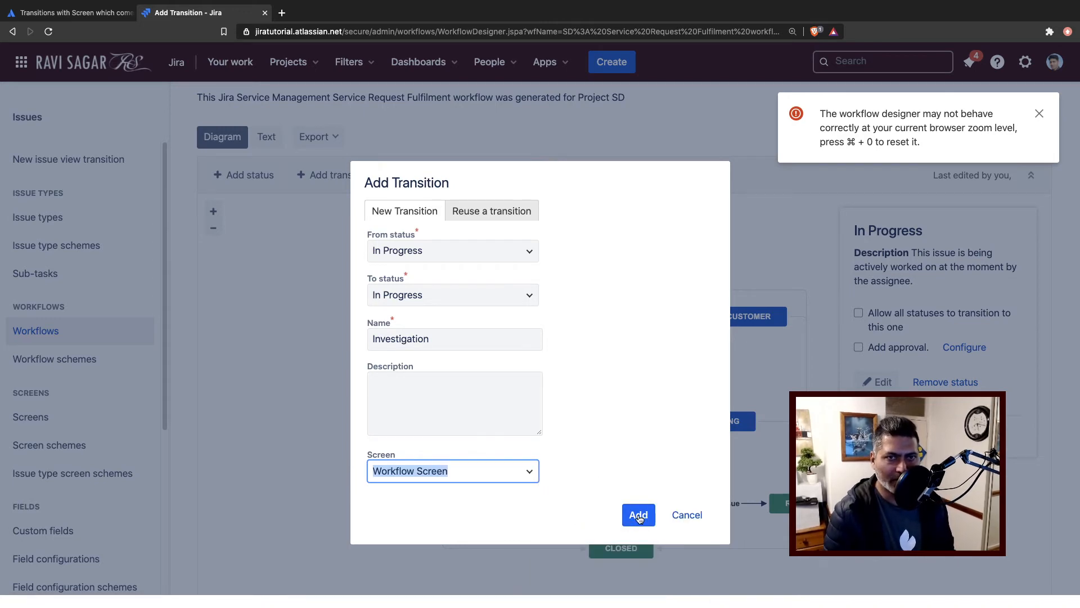
pyautogui.click(639, 515)
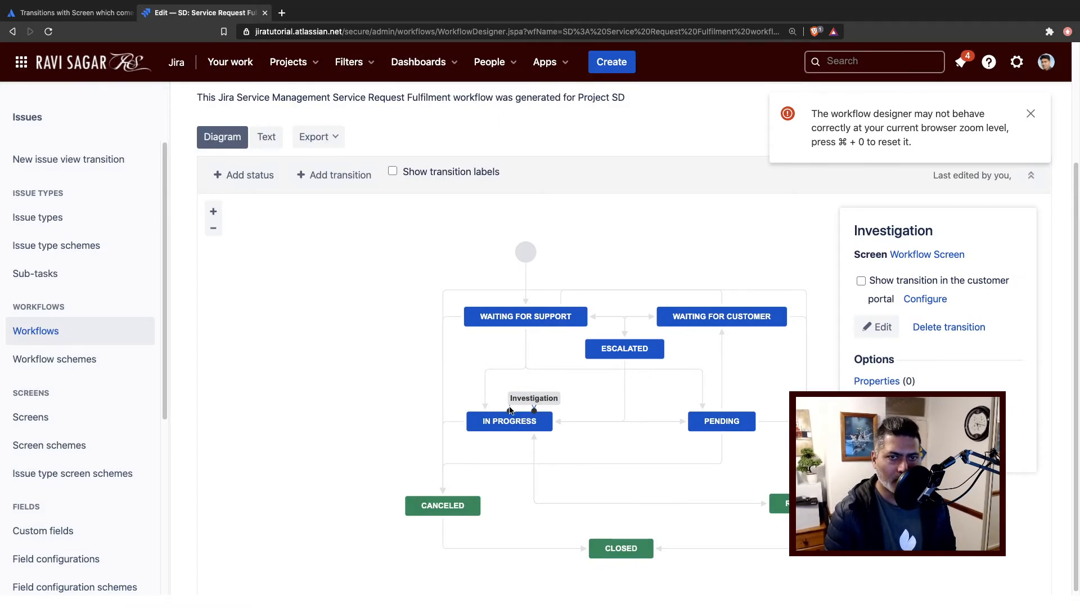
# Reattach the start of the Investigation loop to the side of the In Progress status facing Pending, and enlarge the diagram
pyautogui.moveTo(509, 409); pyautogui.dragTo(555, 421)
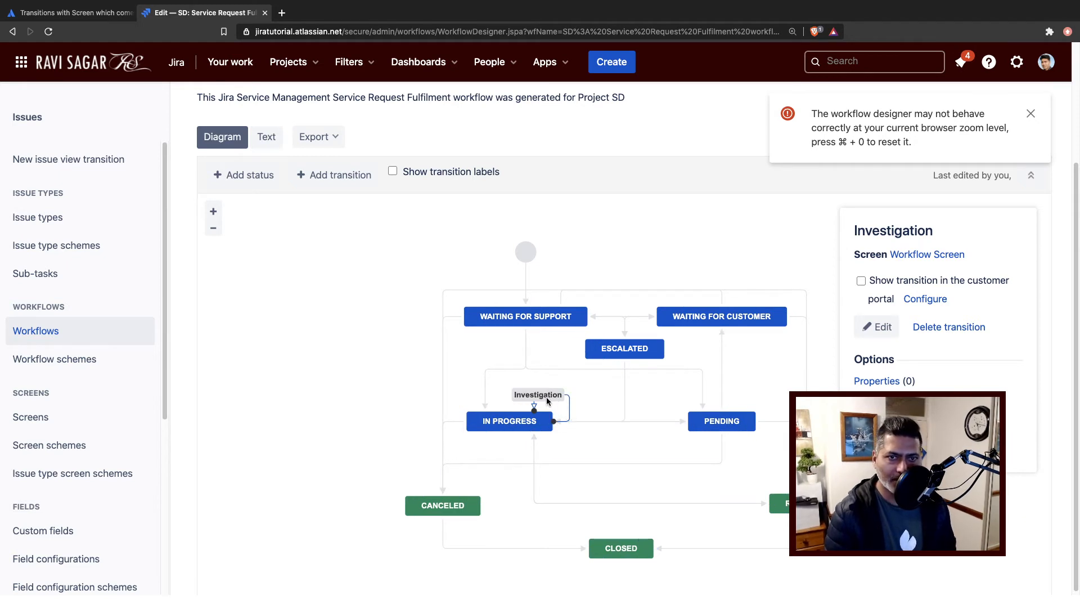
pyautogui.click(213, 211)
pyautogui.click(213, 211)
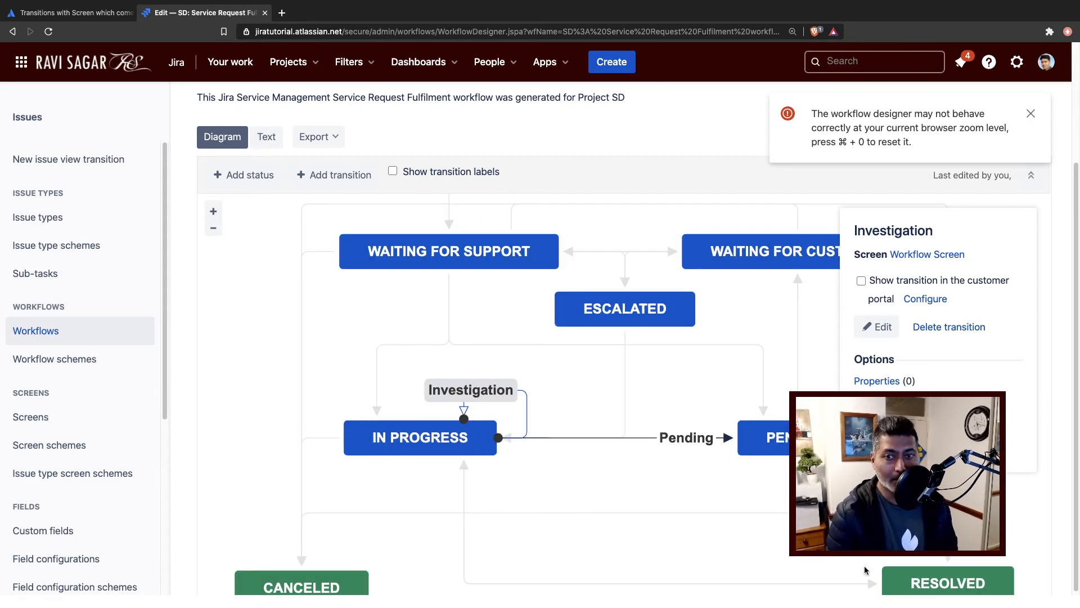
# Publish the draft of the service request fulfilment workflow without saving a backup copy
pyautogui.scroll(3, 843, 270)
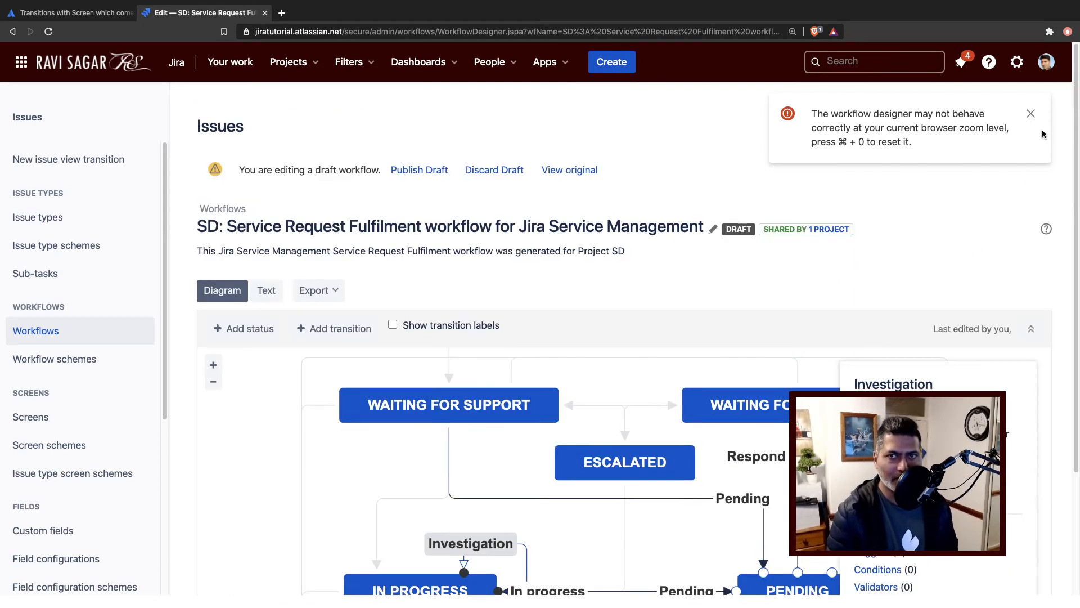
pyautogui.click(1030, 115)
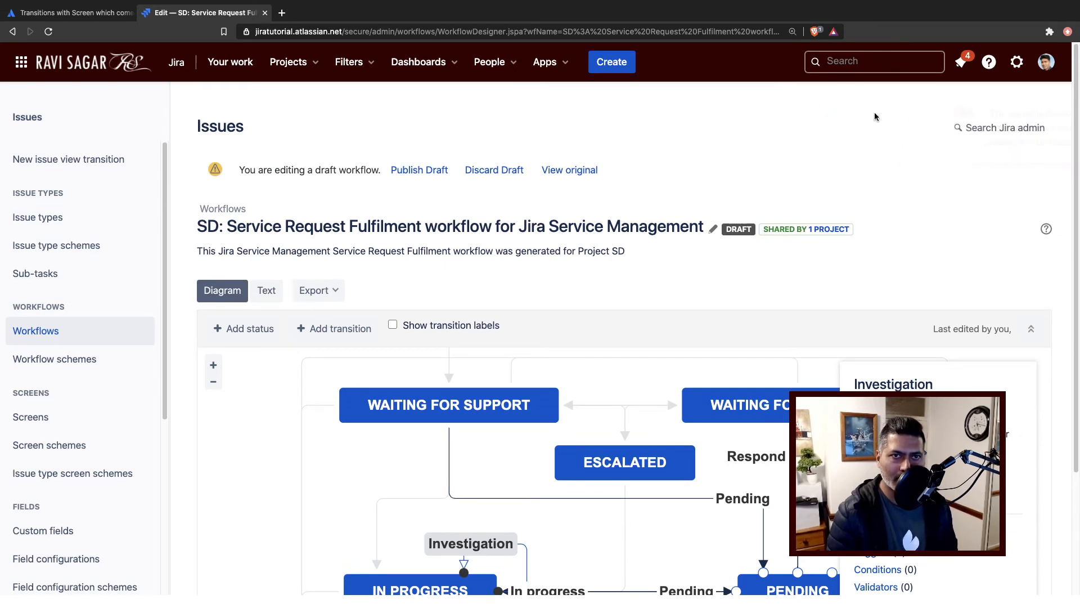
pyautogui.click(424, 175)
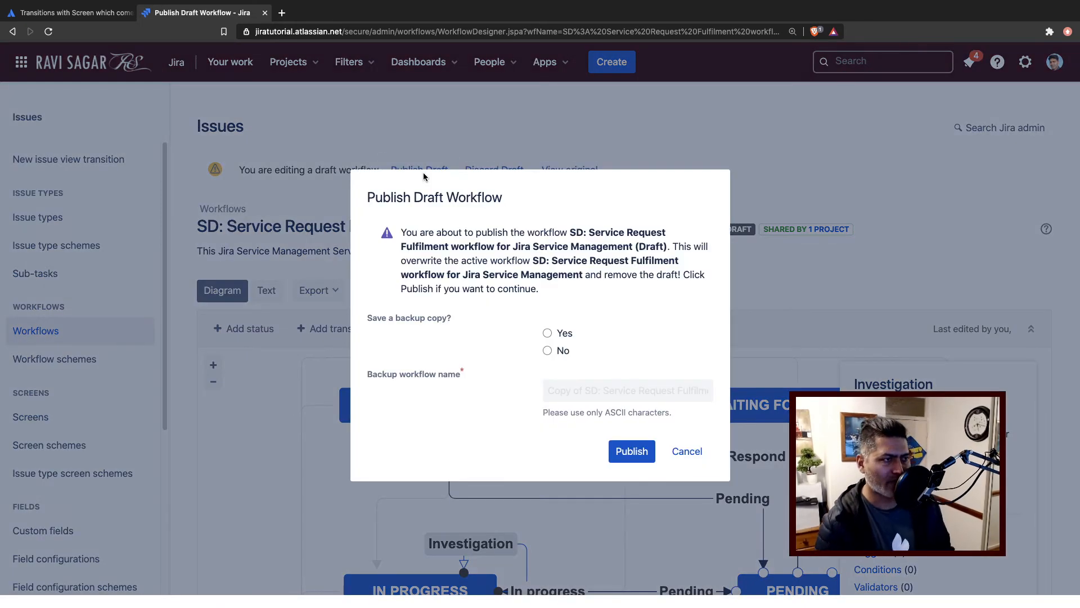
pyautogui.click(547, 351)
pyautogui.click(631, 451)
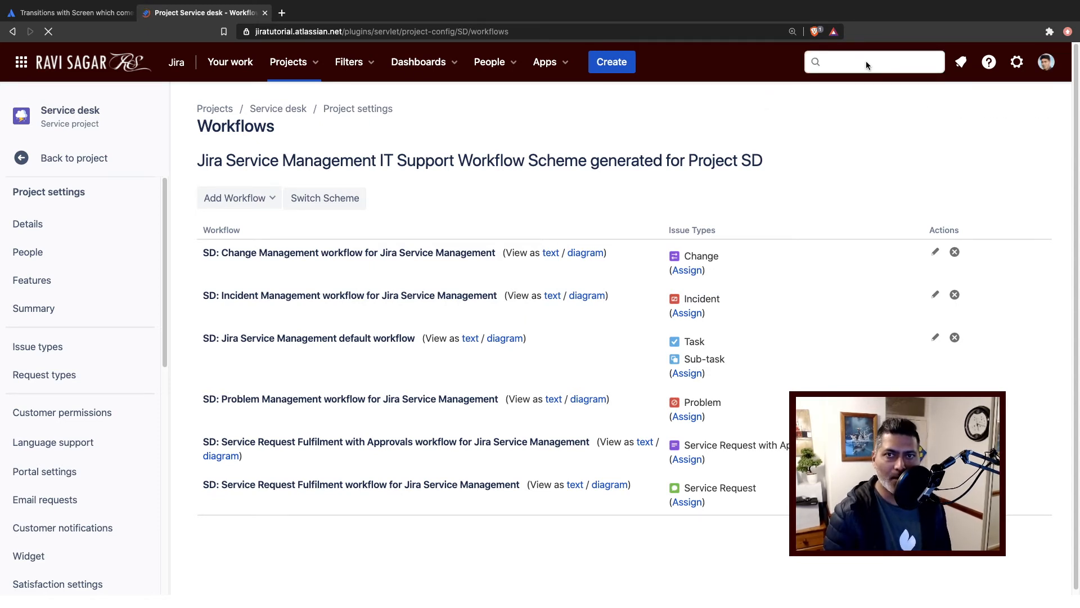
# Open issue SD-1 from the recently viewed issues and check its workflow diagram for the Investigation transition
pyautogui.click(867, 63)
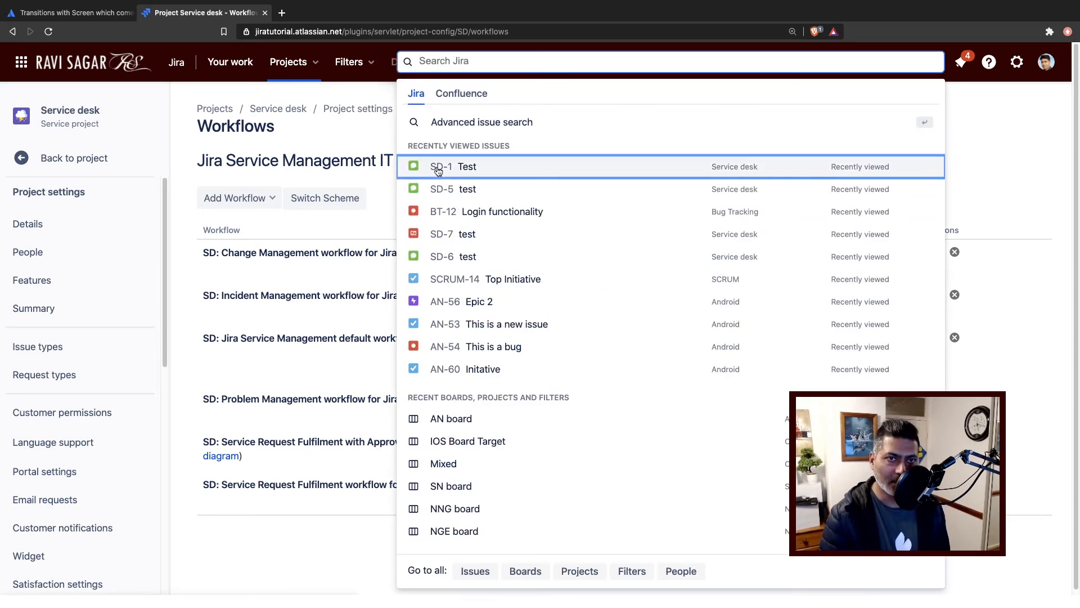
pyautogui.click(438, 168)
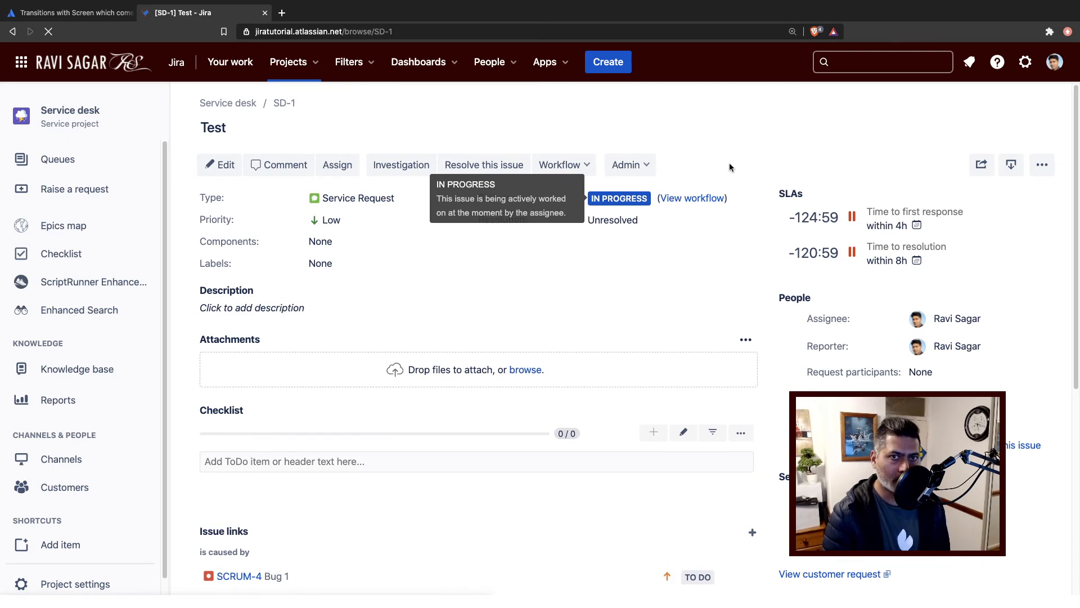
pyautogui.click(691, 199)
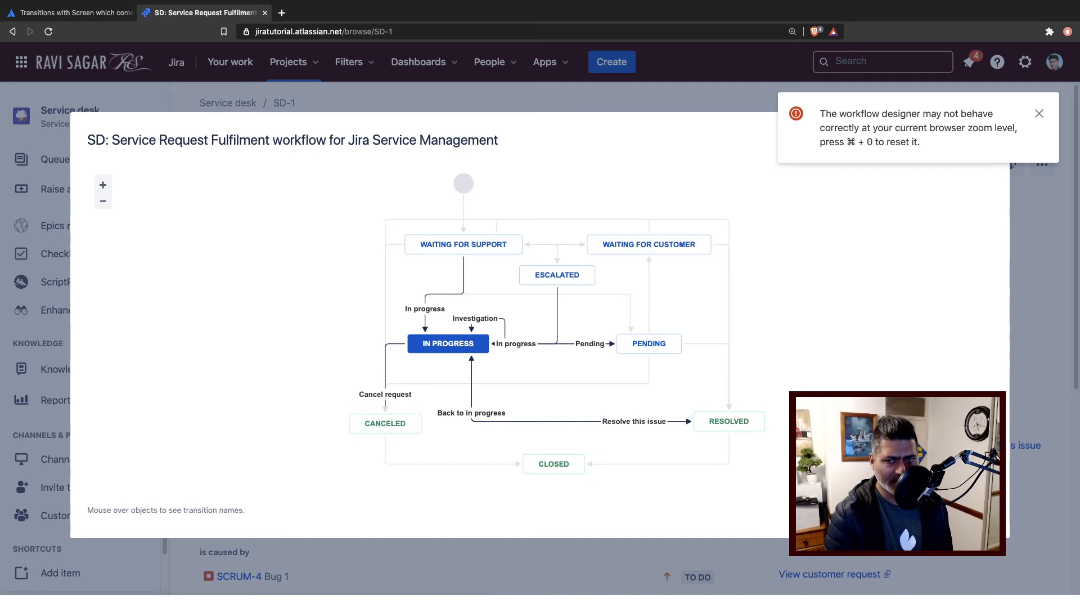
pyautogui.press('Escape')
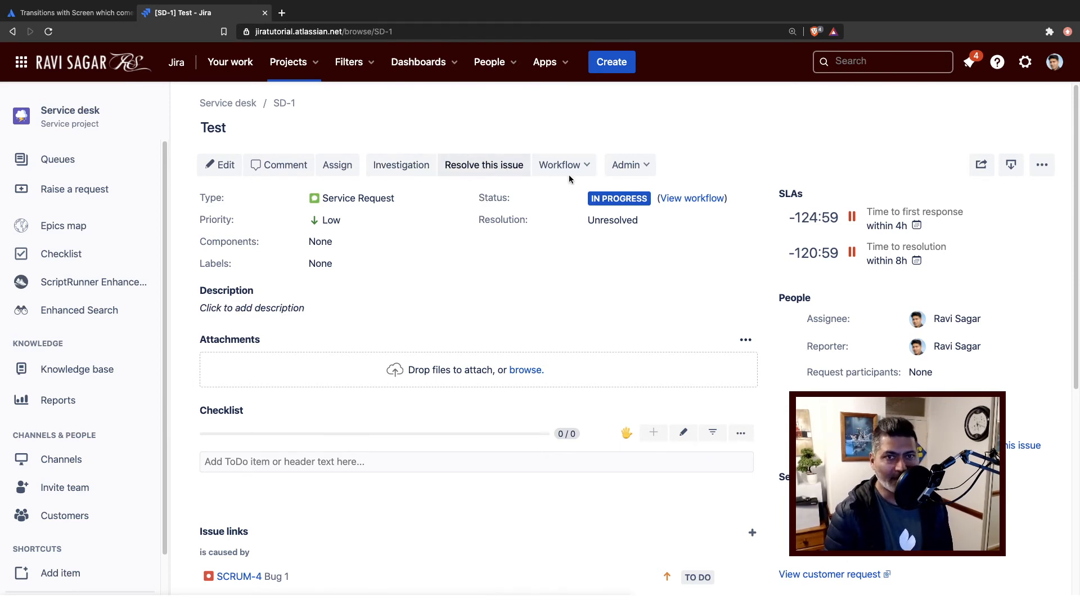
# Run the Investigation transition on SD-1 with a smiley emoticon ":)" as the customer-visible comment
pyautogui.click(399, 167)
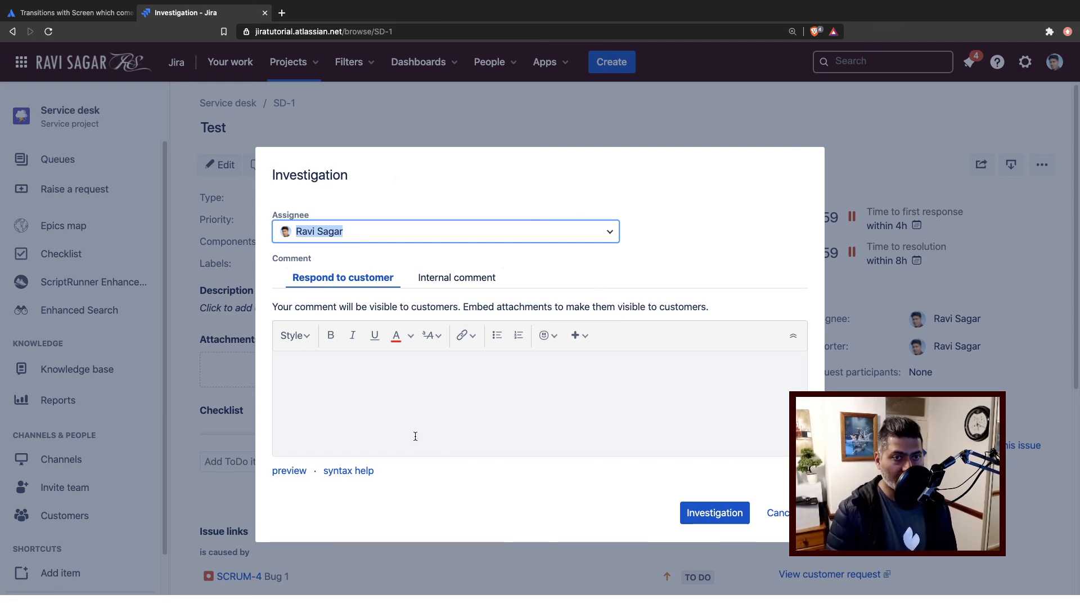
pyautogui.click(366, 406)
pyautogui.click(580, 336)
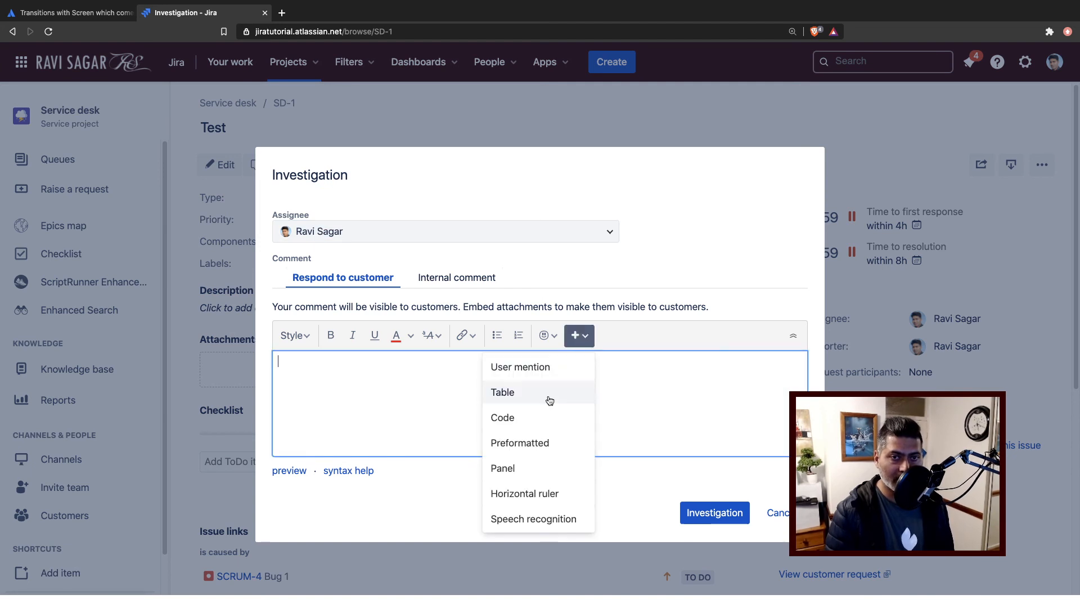
pyautogui.click(588, 338)
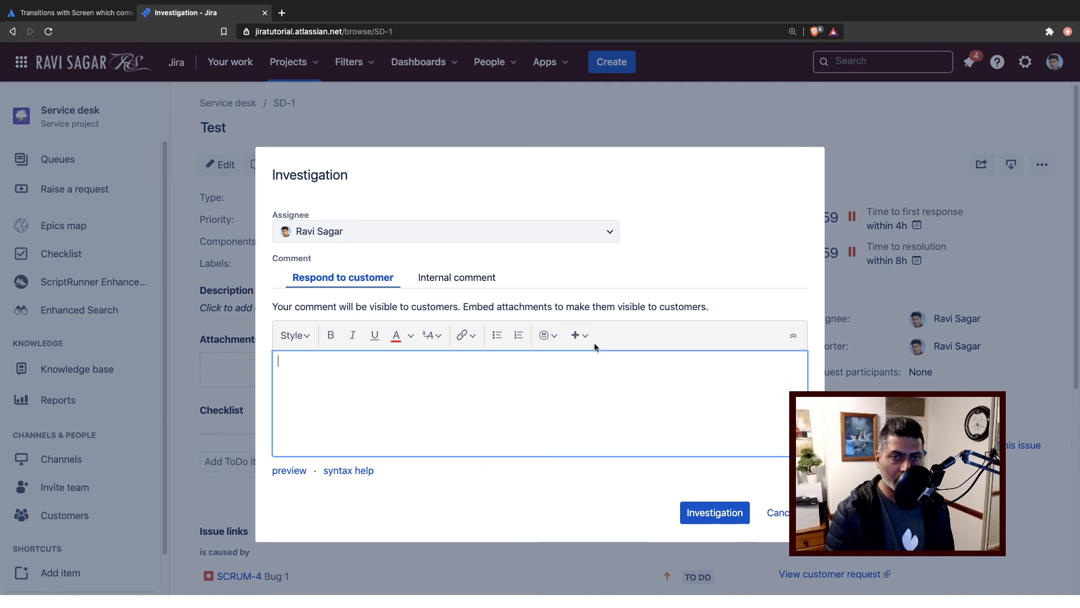
pyautogui.click(550, 337)
pyautogui.click(553, 373)
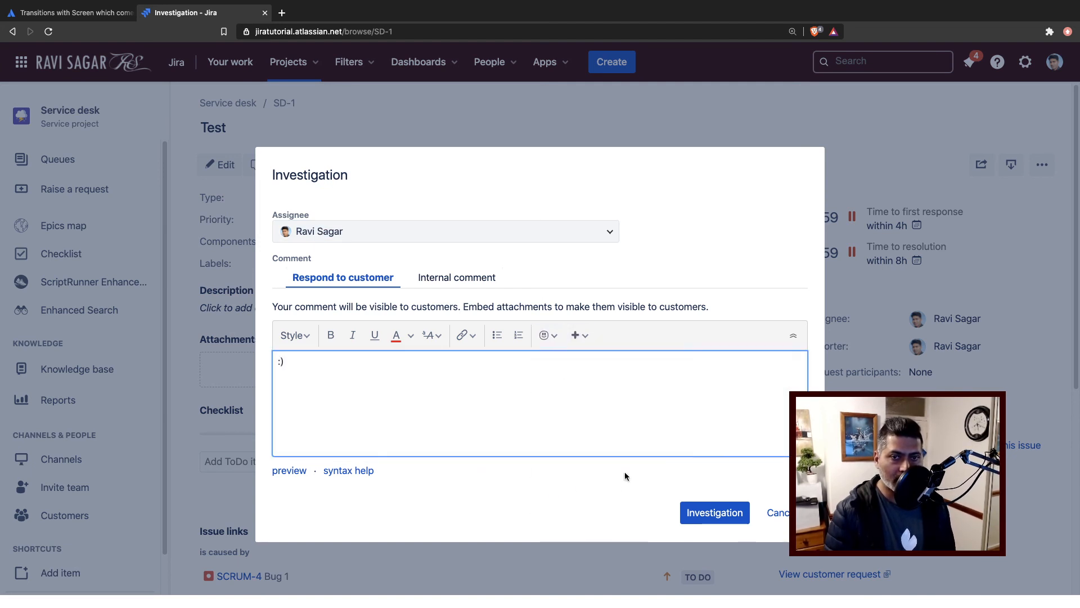
pyautogui.click(715, 512)
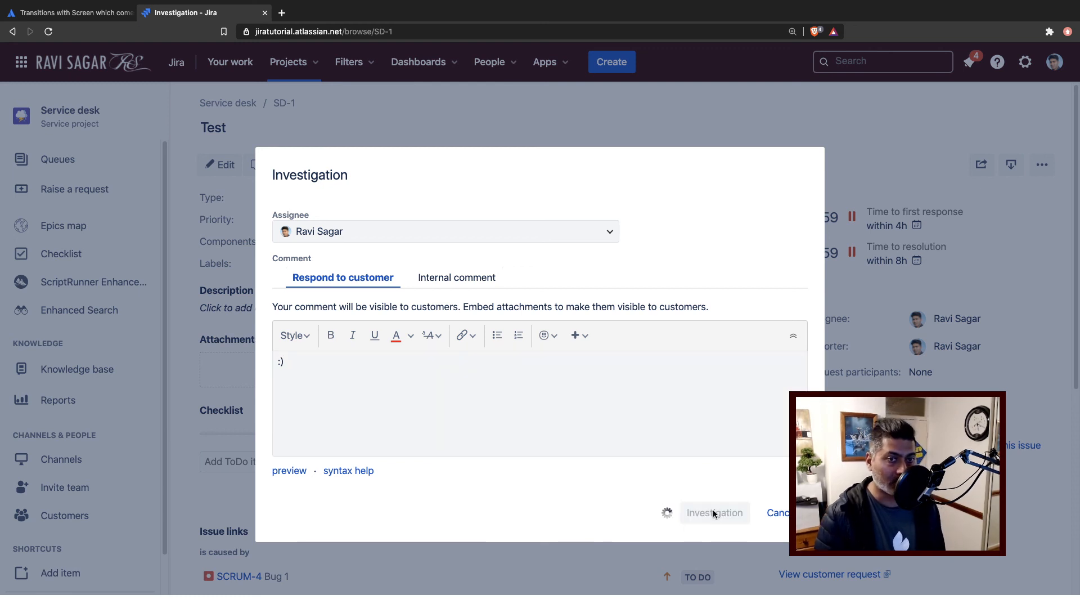